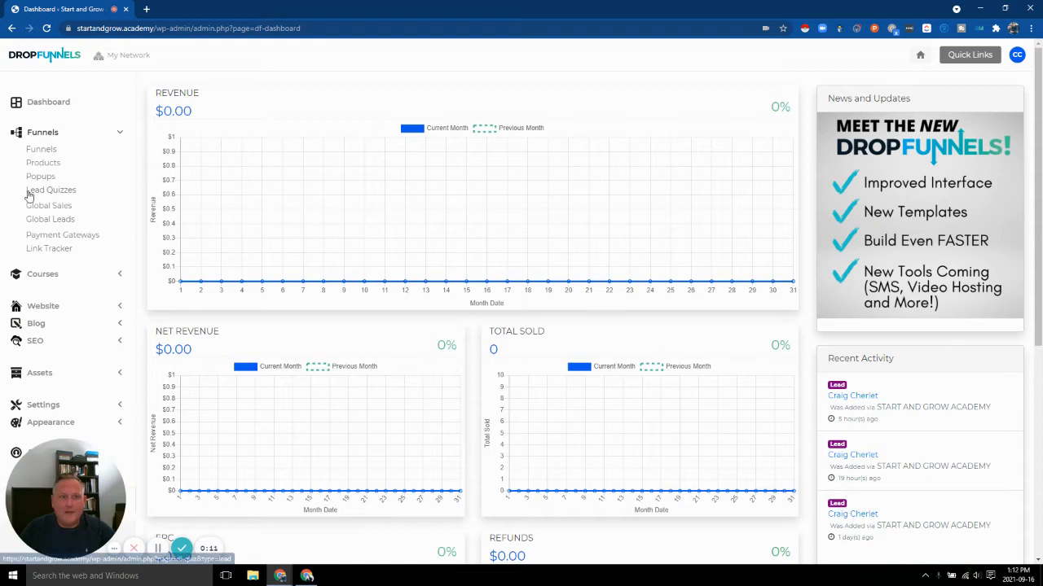
- Open What Business Quiz from the lead quizzes and examine its general setup, including the available quiz layouts
left_click(71, 195)
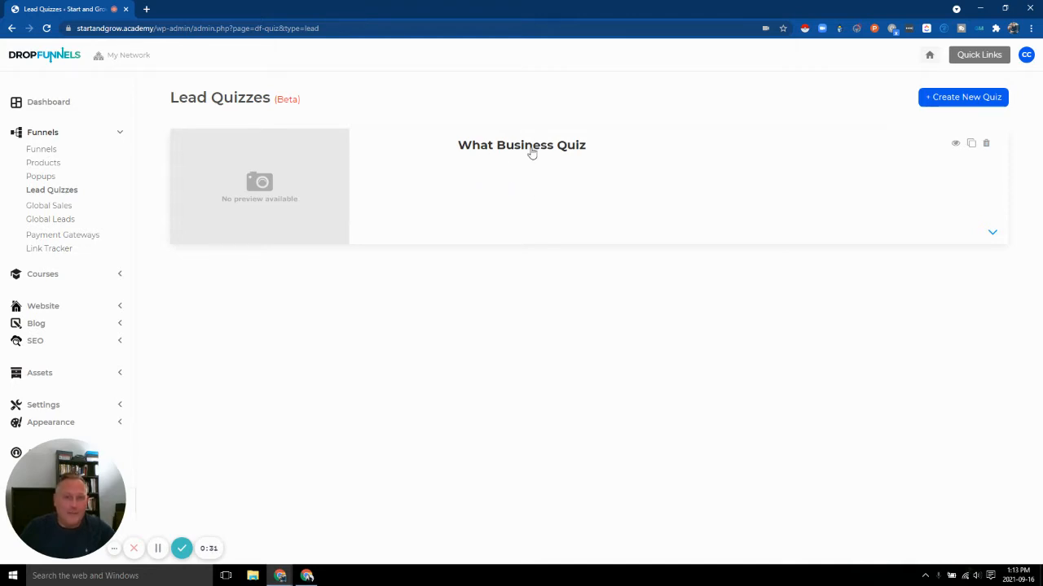
left_click(992, 235)
scroll(809, 214, "down", 2)
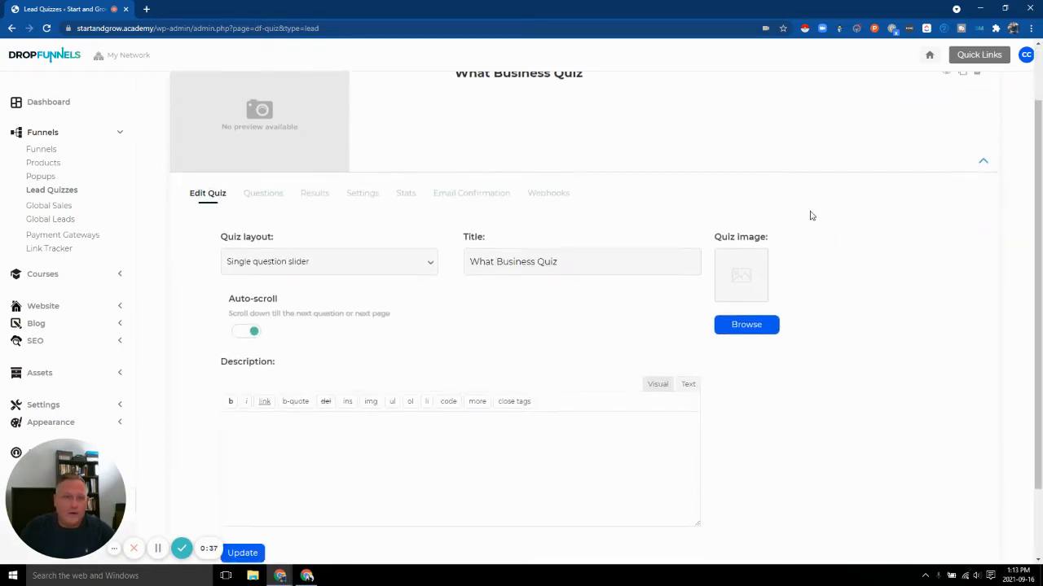
left_click(324, 189)
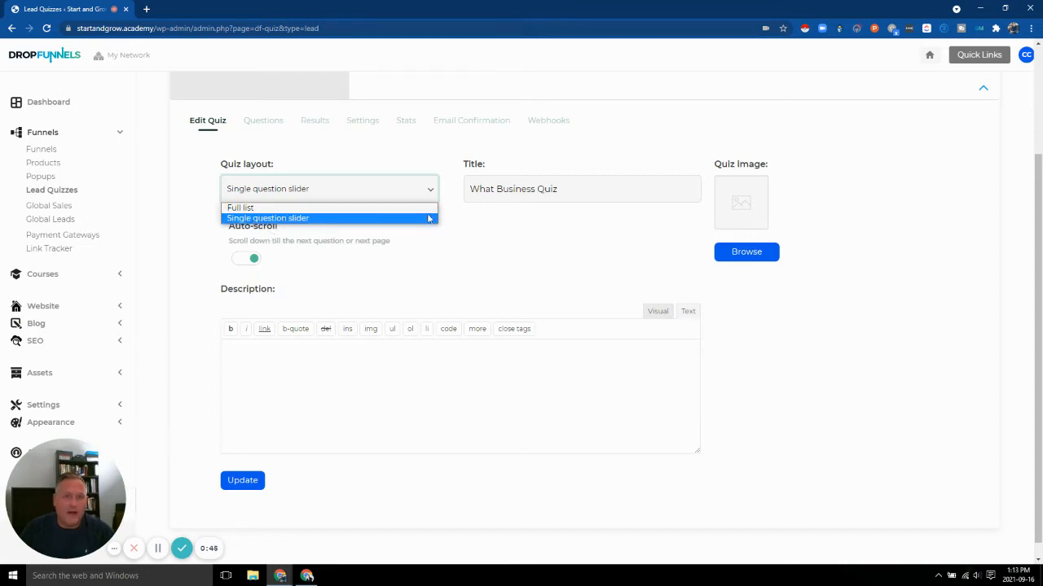
left_click(407, 189)
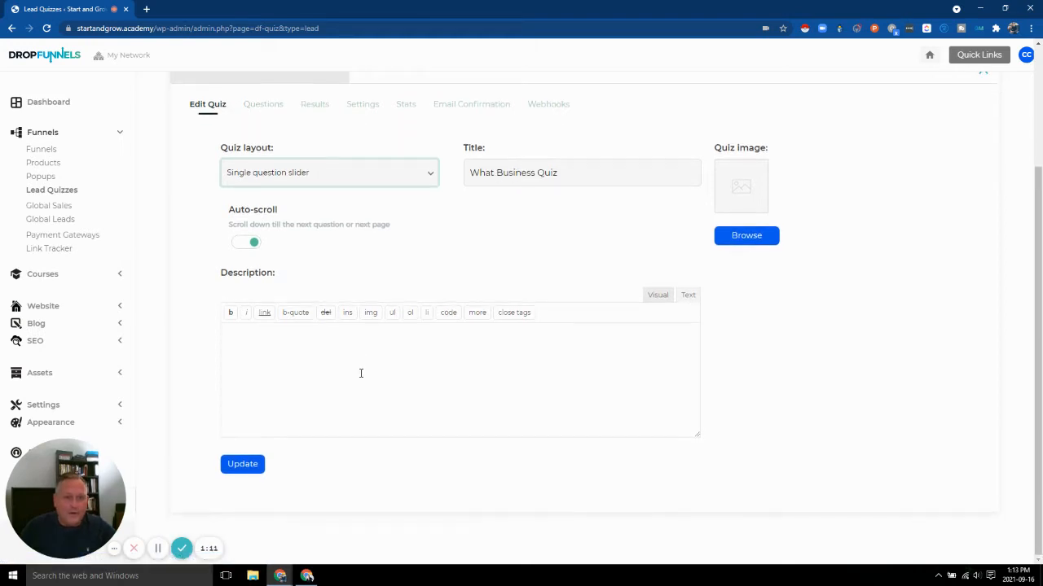
scroll(324, 259, "up", 1)
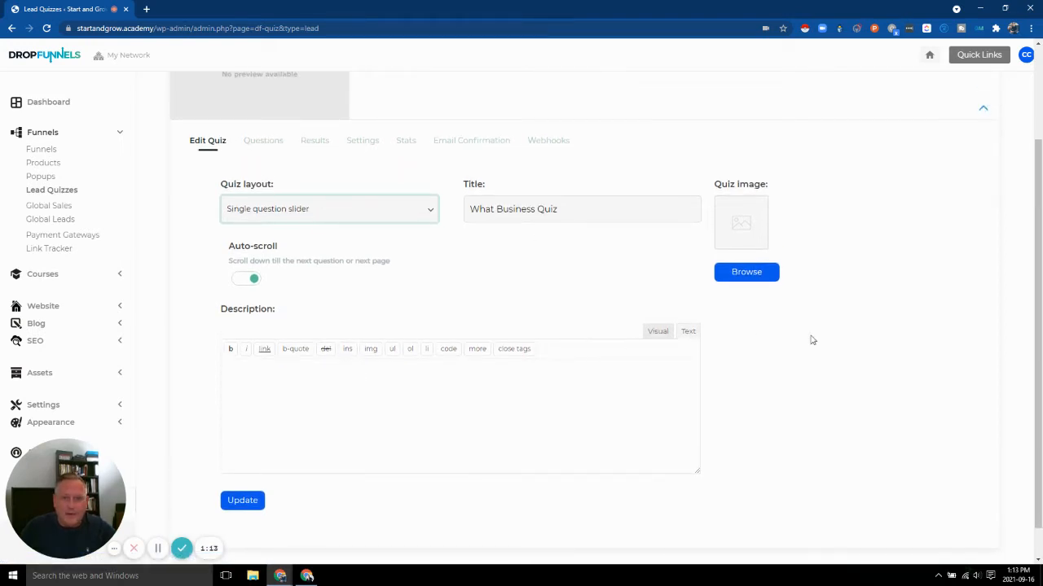
- Show the quiz's questions and examine the answer types offered for a new question and the existing question list
left_click(261, 140)
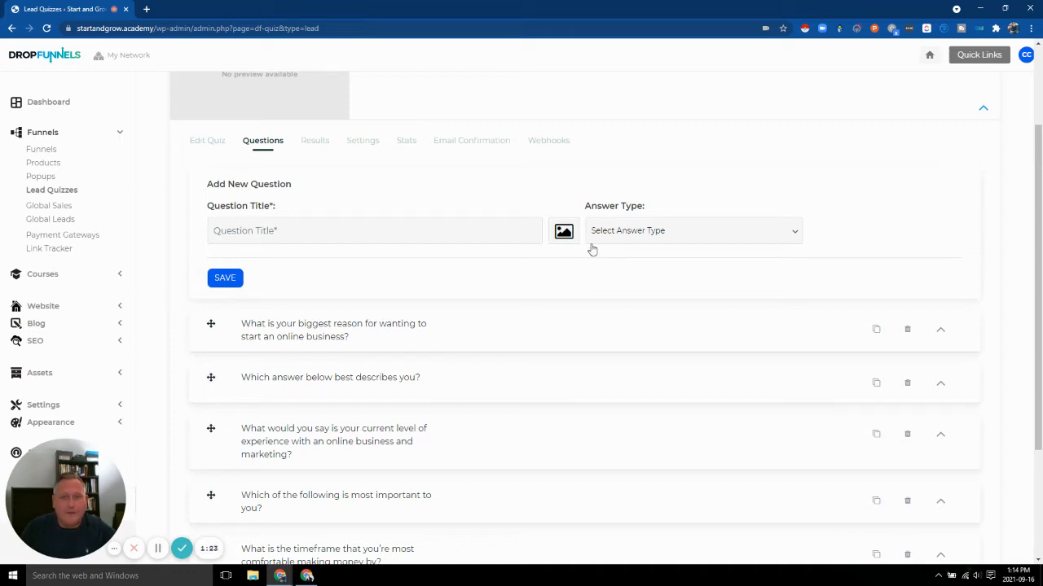
left_click(632, 235)
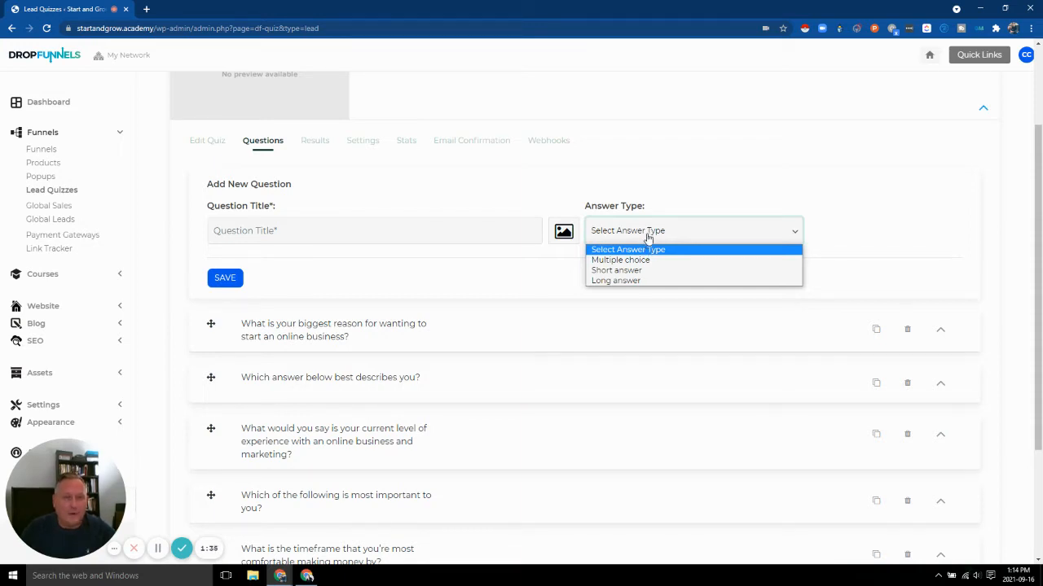
left_click(847, 226)
scroll(847, 225, "down", 1)
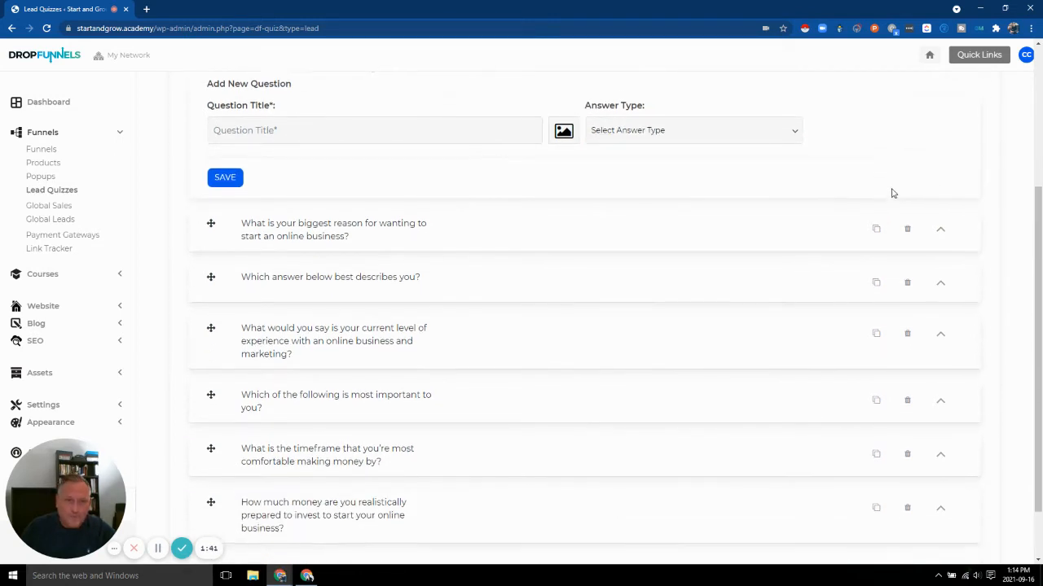
scroll(888, 189, "down", 1)
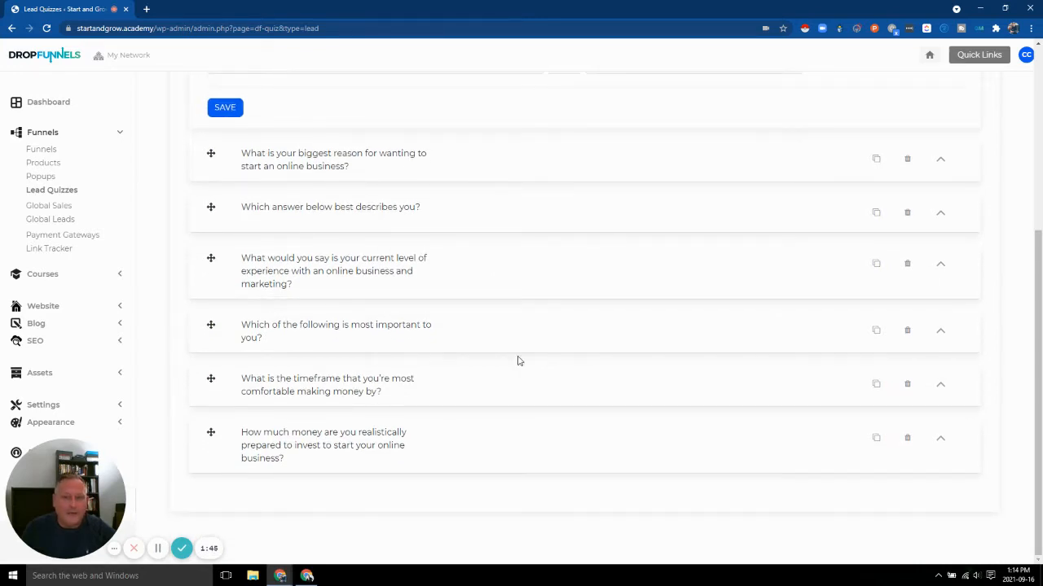
scroll(517, 359, "up", 1)
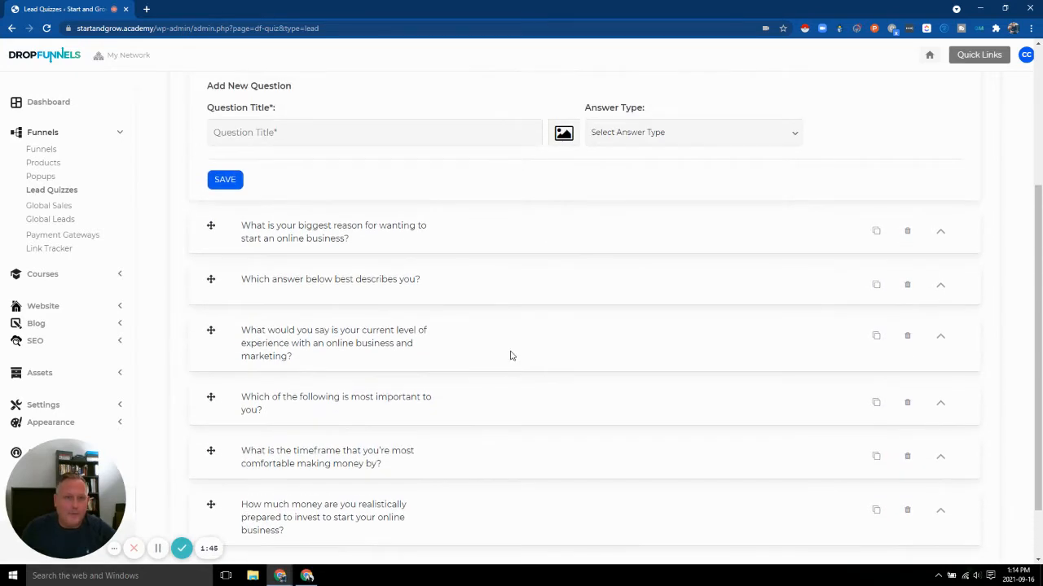
- Expand the question "What is your biggest reason for wanting to start an online business?" and review its answers
left_click(940, 232)
scroll(405, 309, "down", 1)
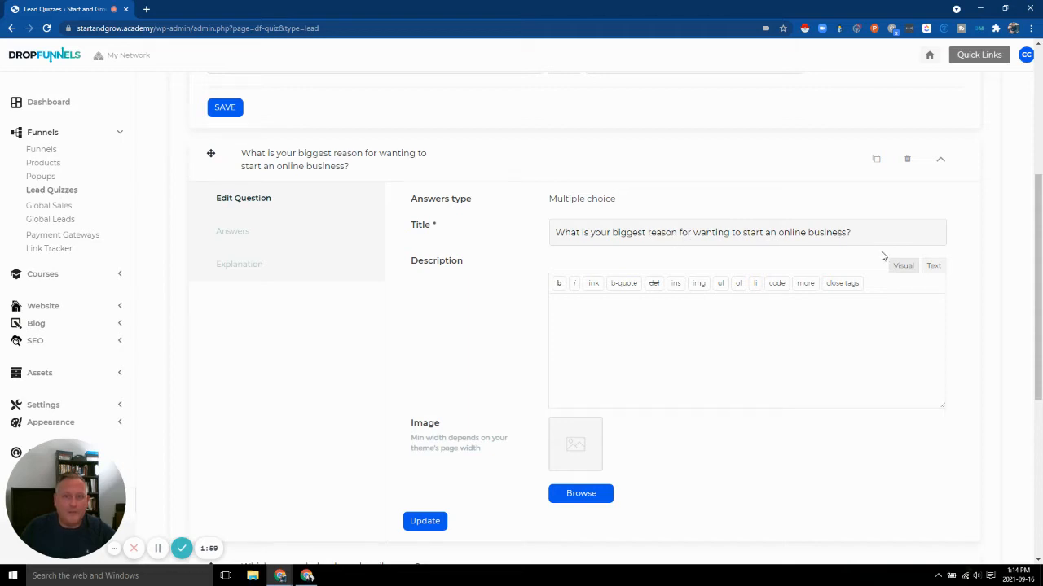
left_click(220, 236)
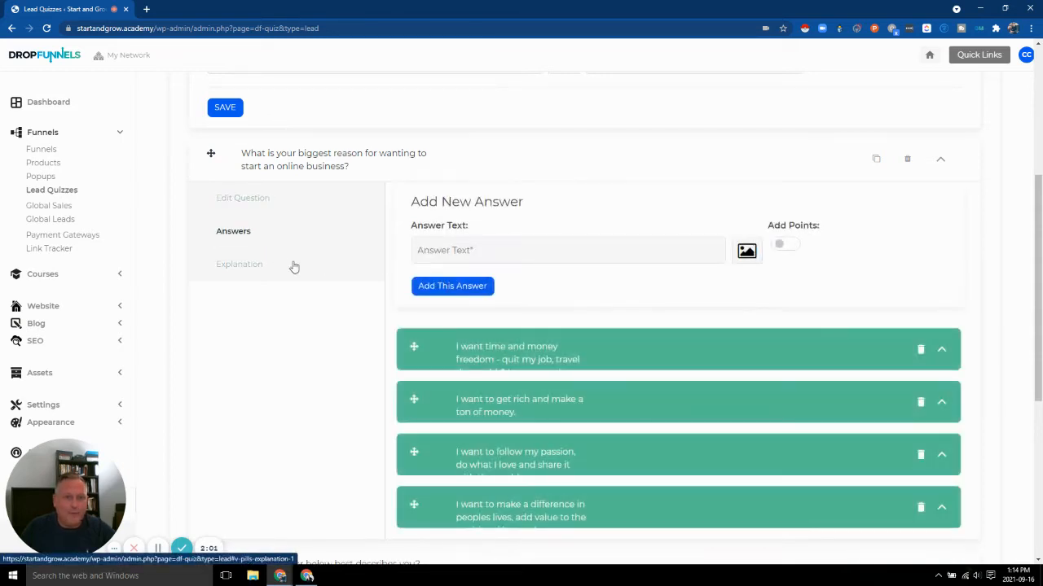
scroll(556, 283, "down", 1)
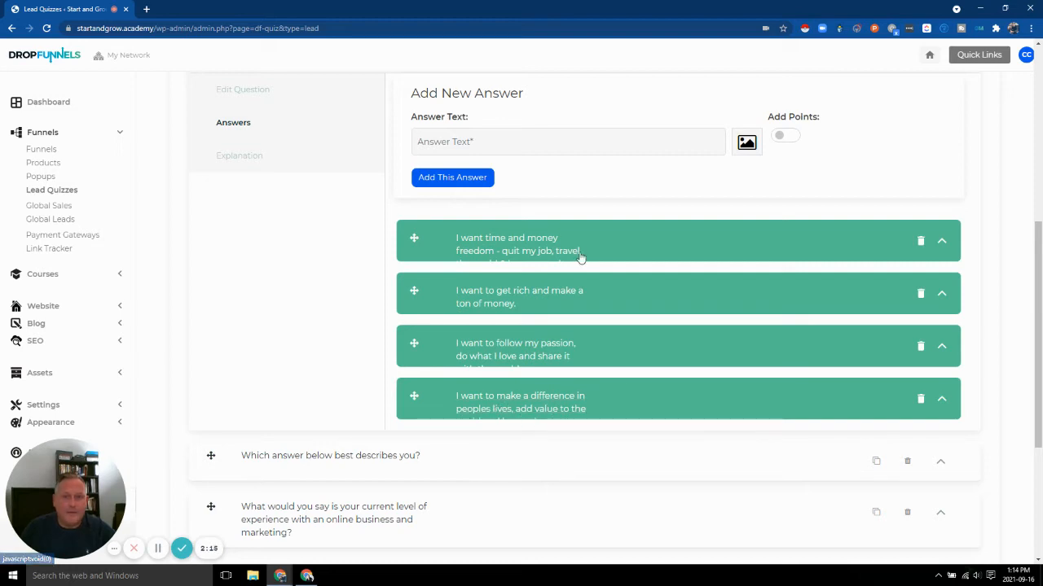
scroll(570, 383, "down", 1)
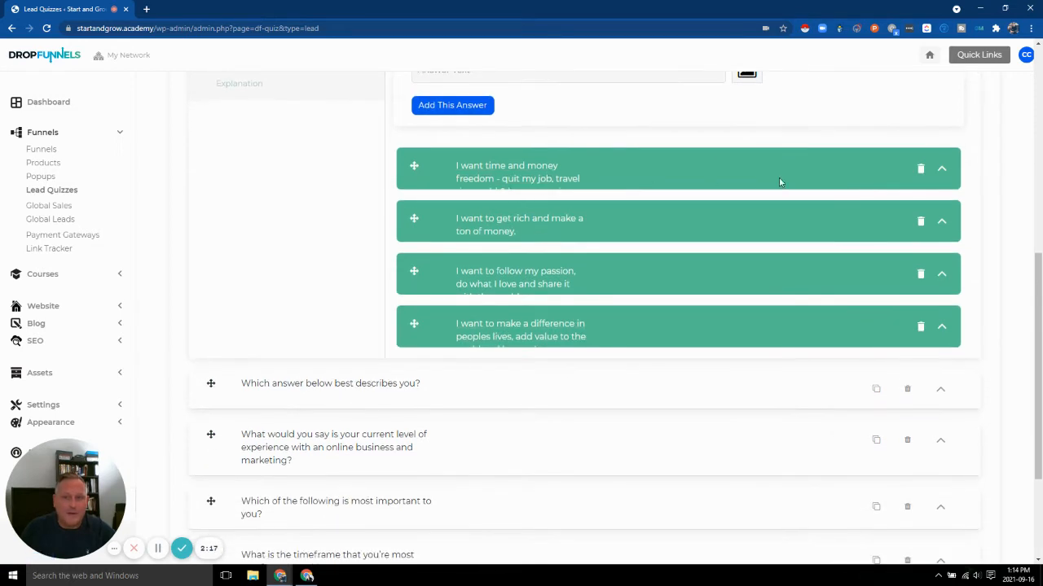
- Open the "I want time and money freedom" answer, switch its points on and off again, and update the answer
left_click(942, 169)
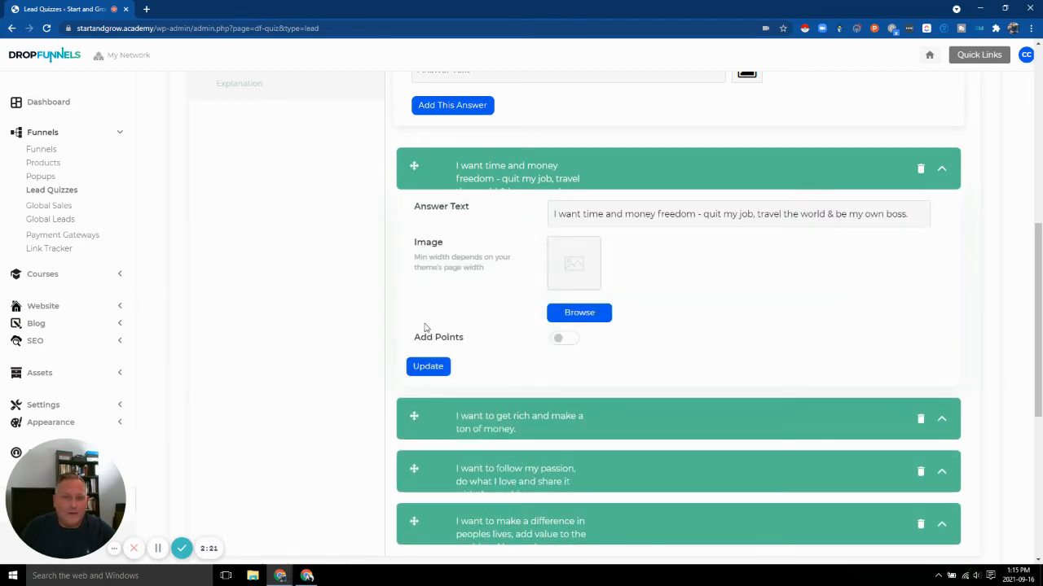
left_click(565, 344)
scroll(582, 347, "down", 2)
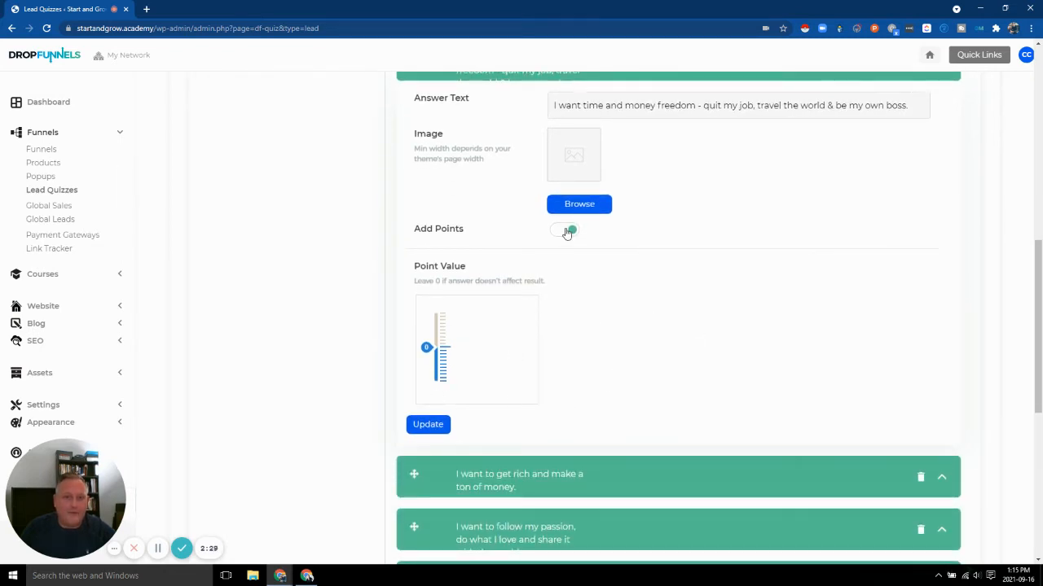
left_click(568, 231)
scroll(644, 285, "up", 2)
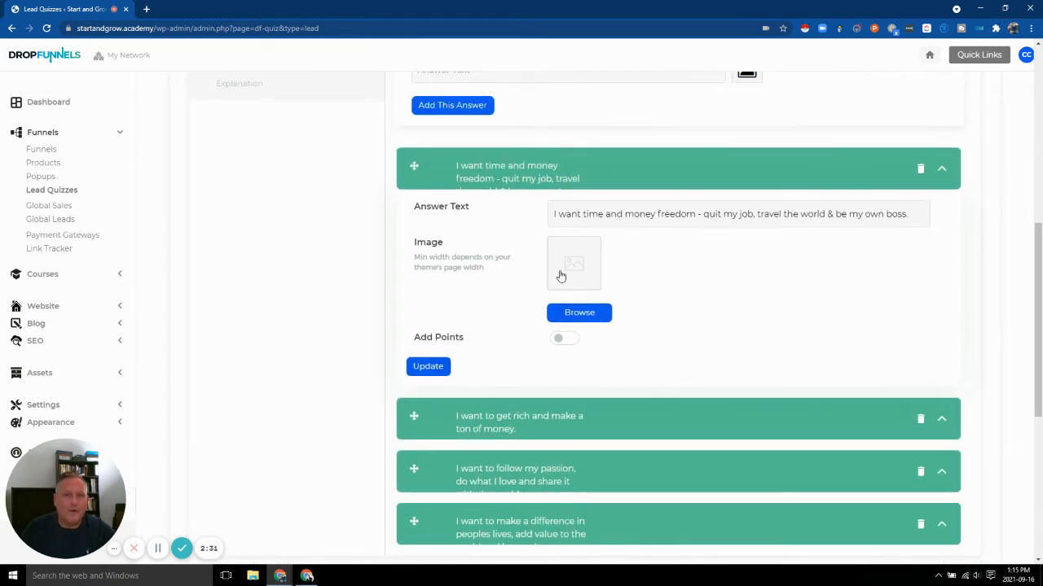
scroll(649, 305, "up", 1)
left_click(426, 402)
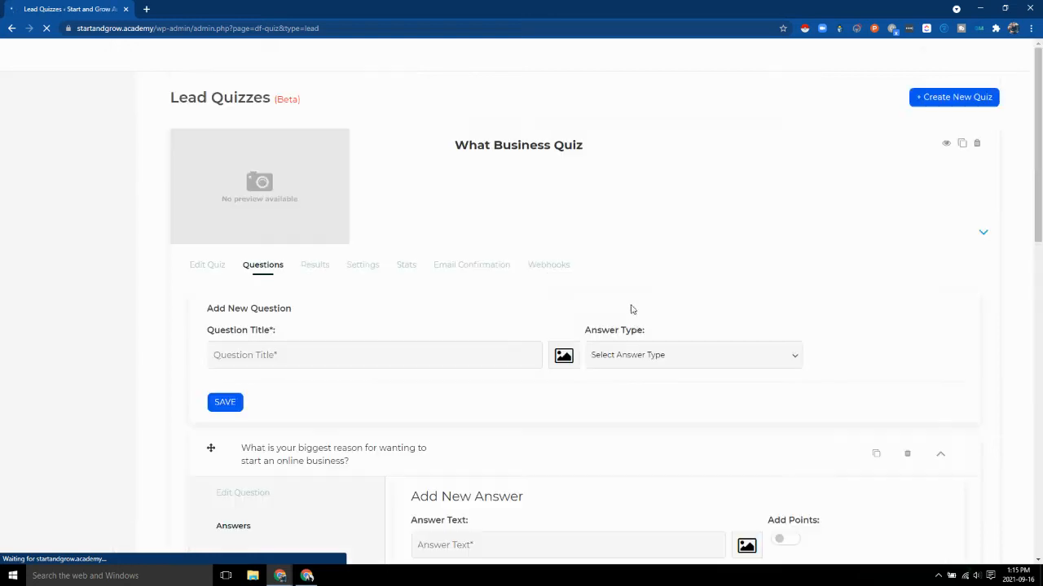
- Examine the explanation options of the question about the biggest reason for starting an online business
scroll(703, 342, "down", 2)
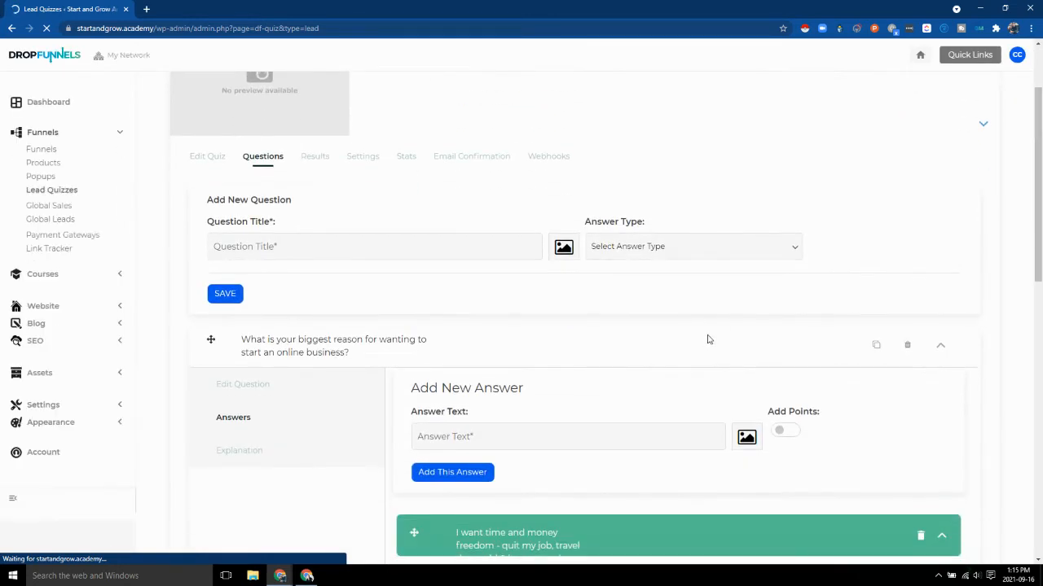
scroll(708, 339, "down", 3)
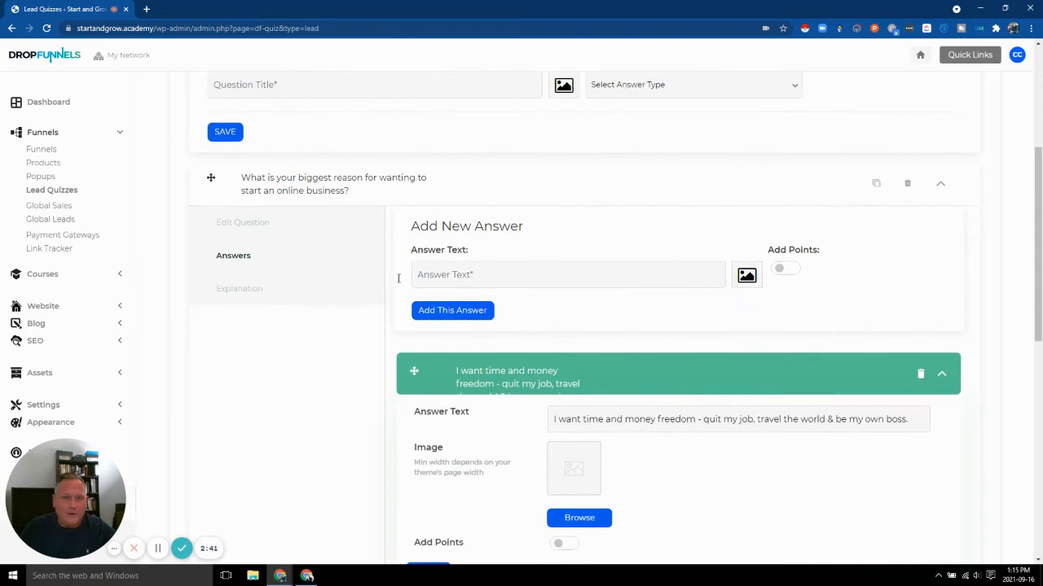
left_click(240, 289)
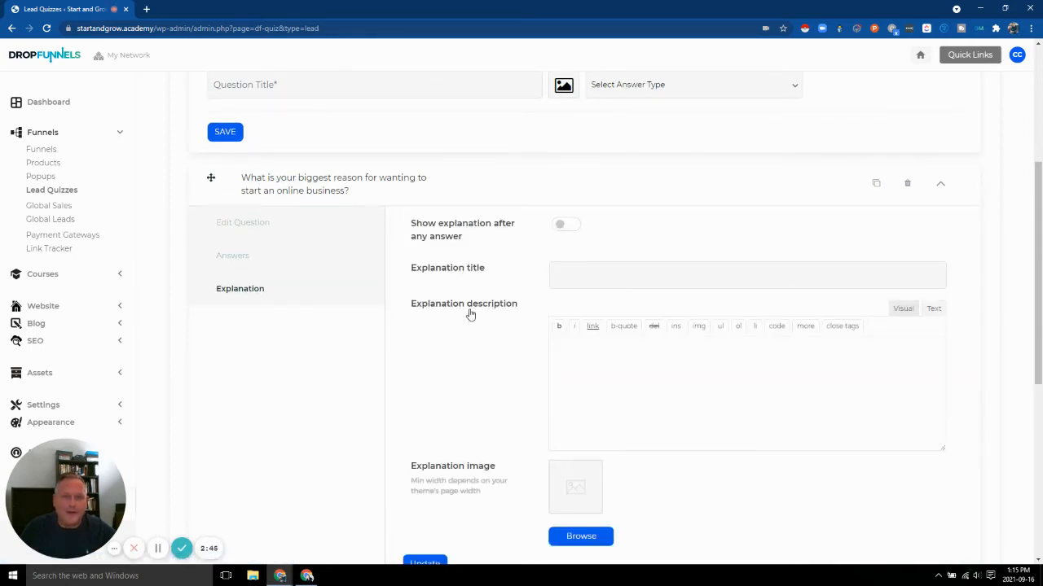
scroll(489, 334, "down", 1)
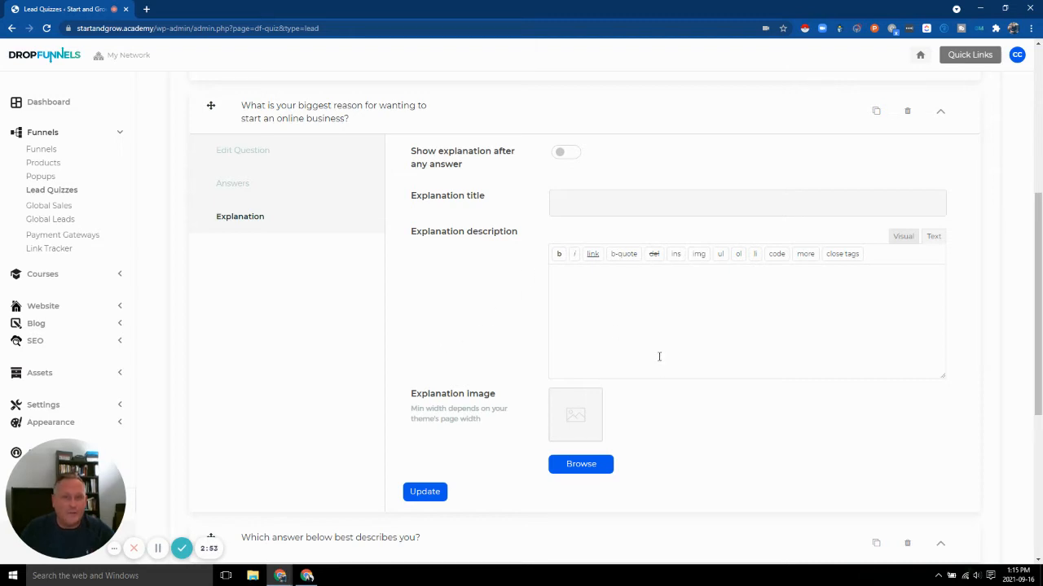
scroll(511, 376, "up", 2)
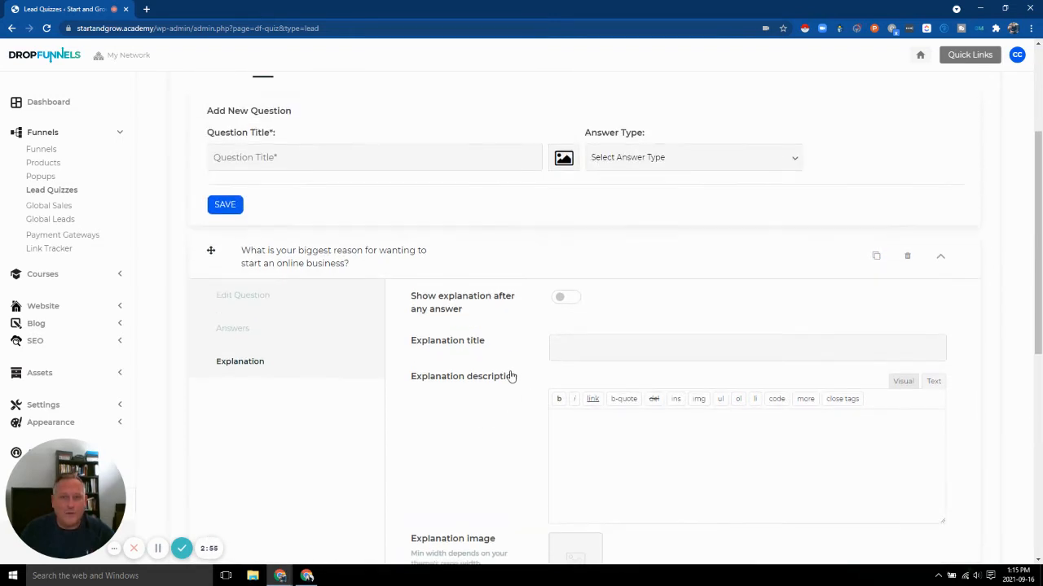
- Collapse the expanded question and look over the full list of quiz questions
left_click(938, 266)
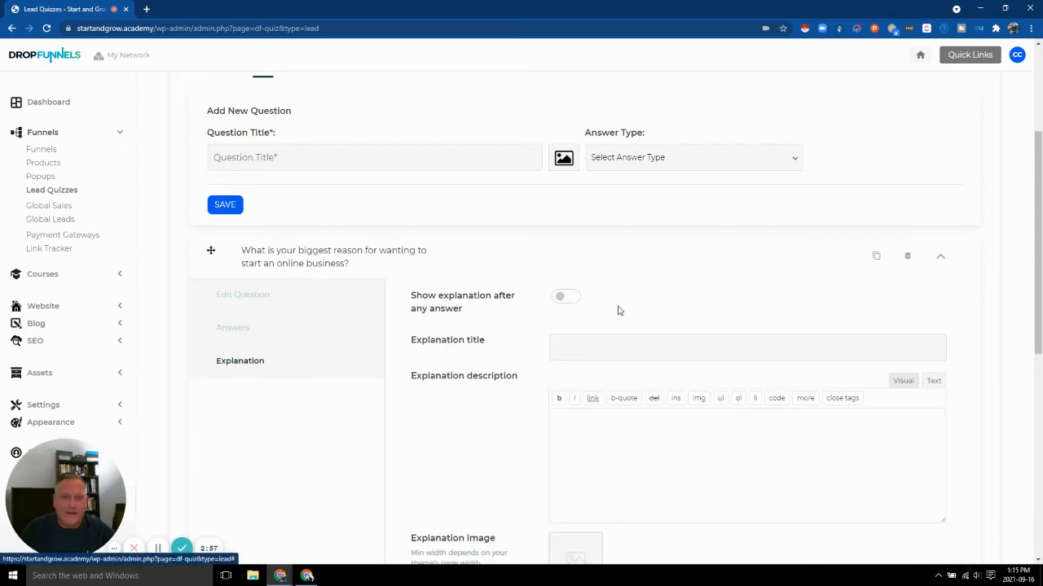
scroll(394, 268, "down", 1)
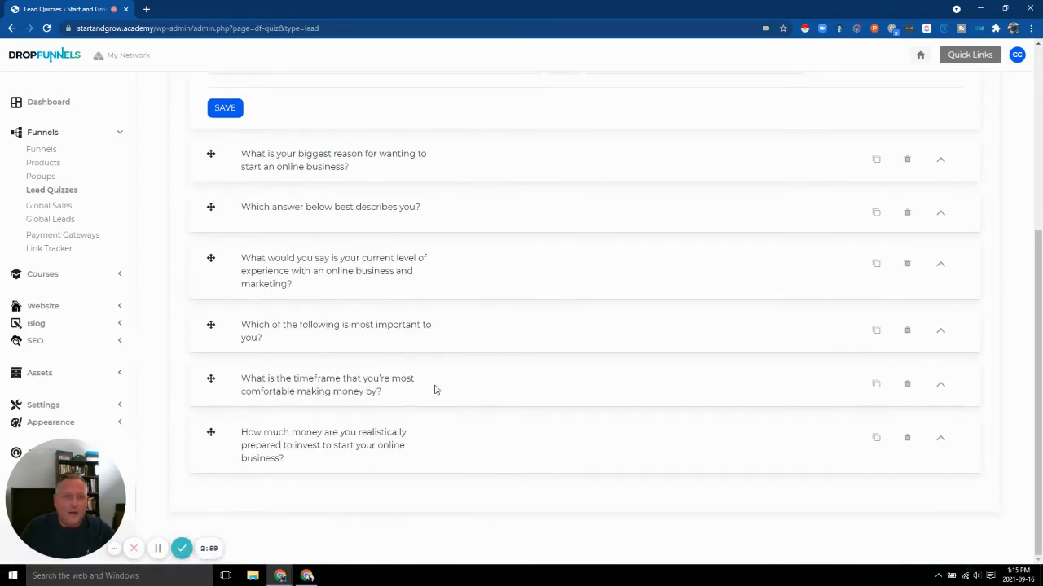
scroll(435, 390, "up", 4)
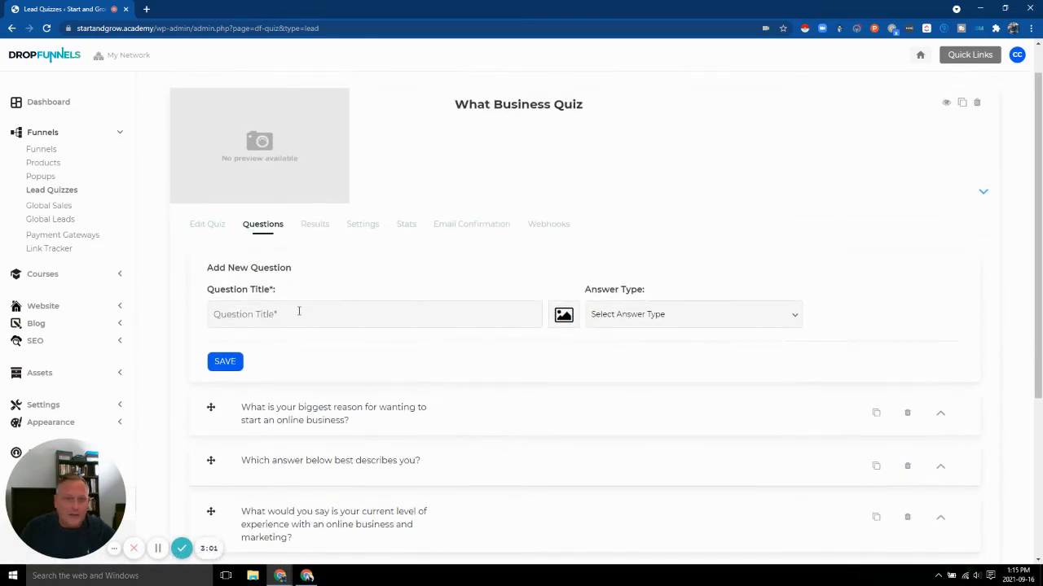
scroll(299, 311, "down", 4)
scroll(303, 333, "up", 4)
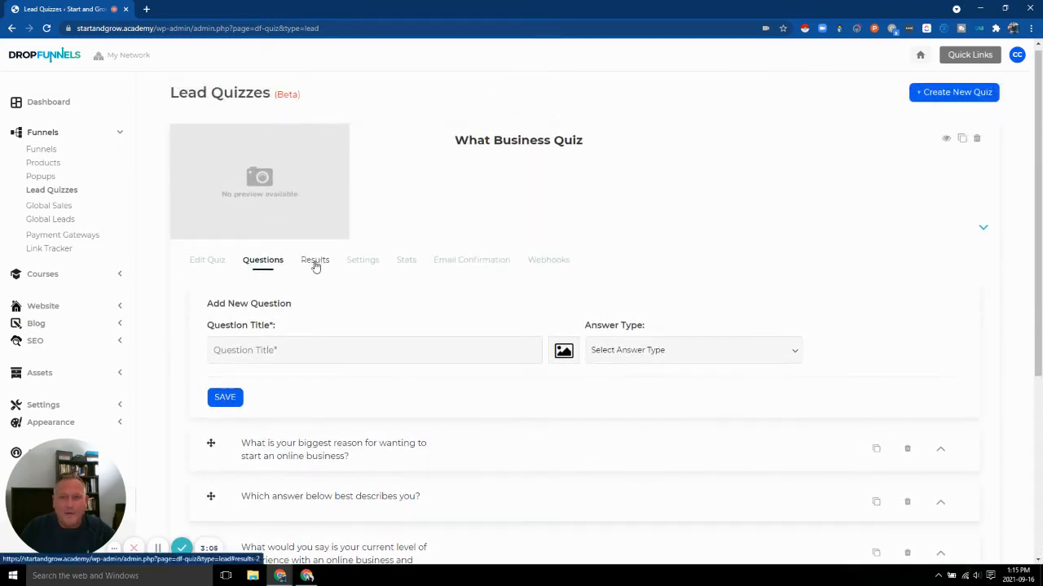
- In the quiz results, try Link as the action after completion, set it back to Next Funnel Page, and save
left_click(307, 261)
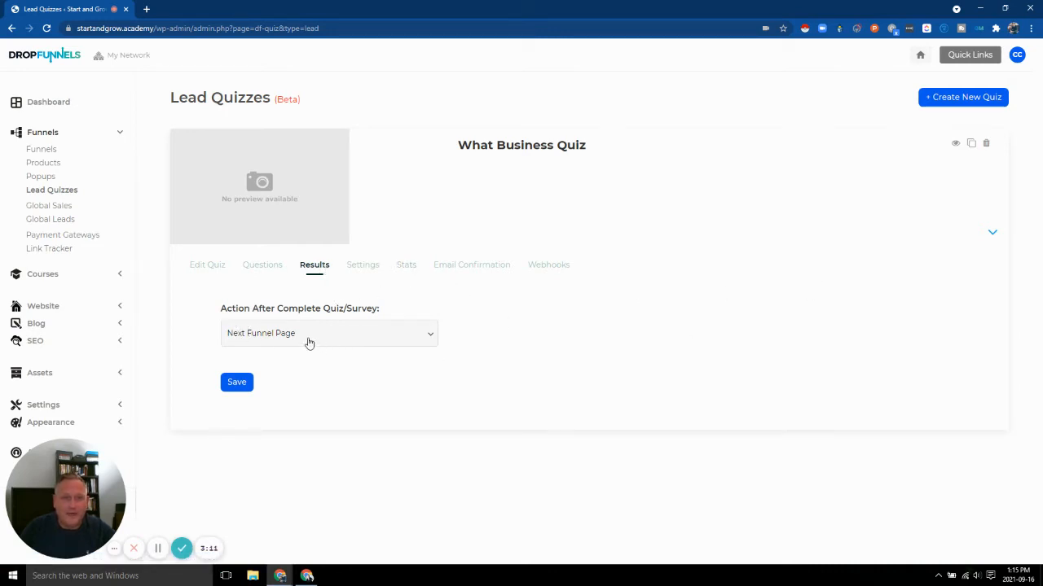
left_click(416, 332)
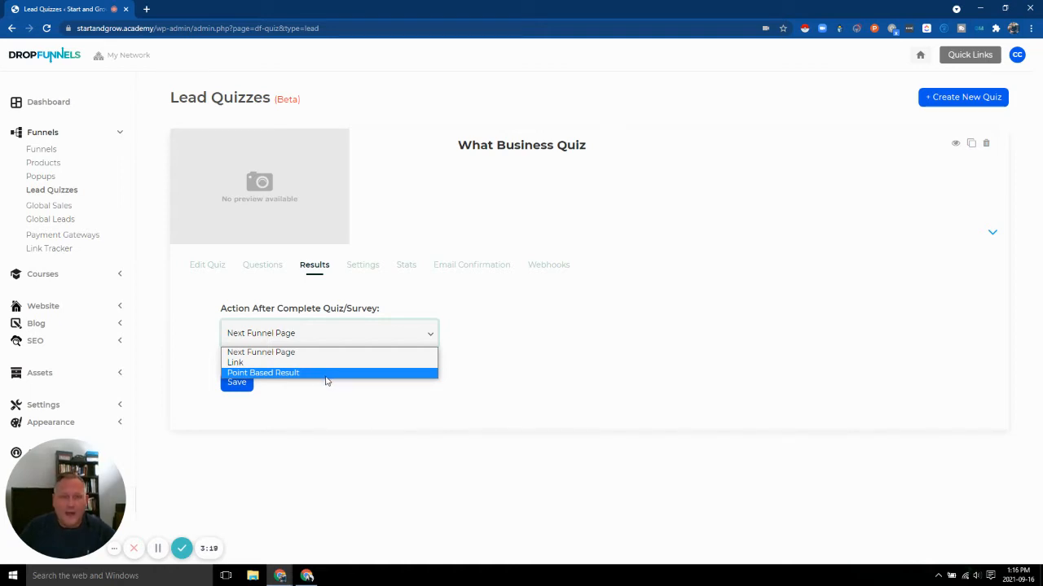
left_click(248, 363)
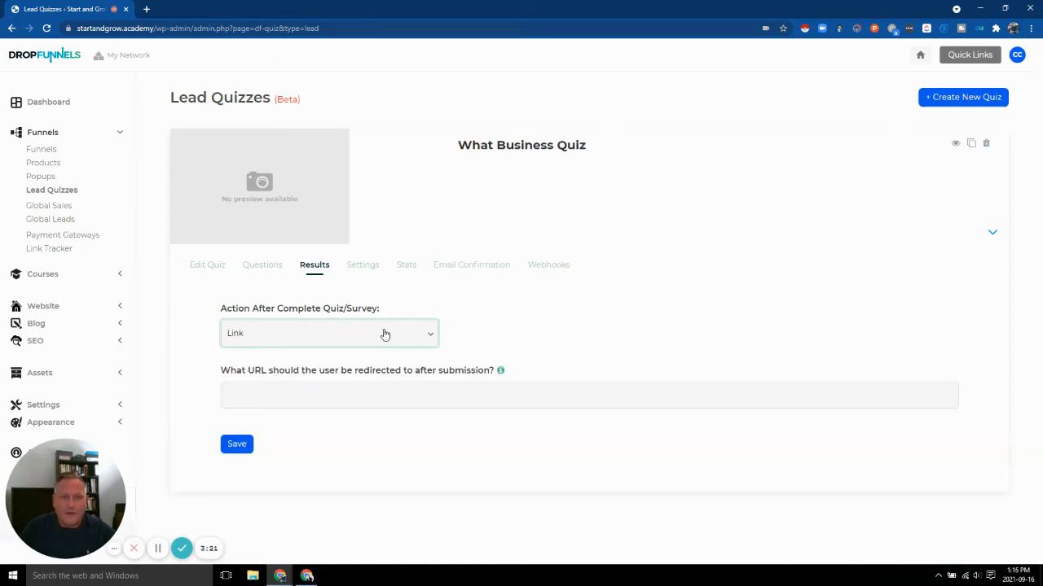
left_click(428, 334)
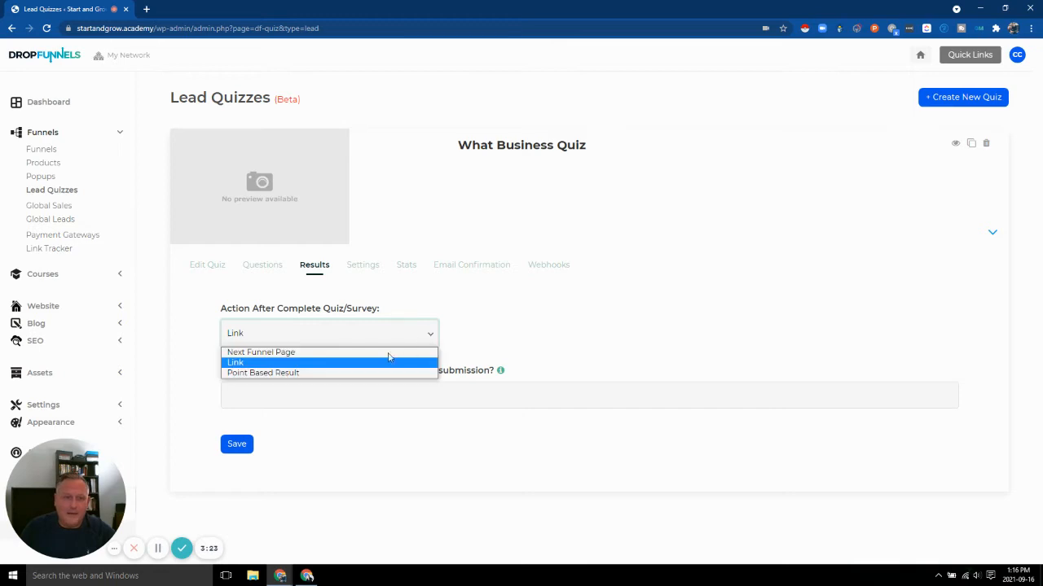
left_click(332, 356)
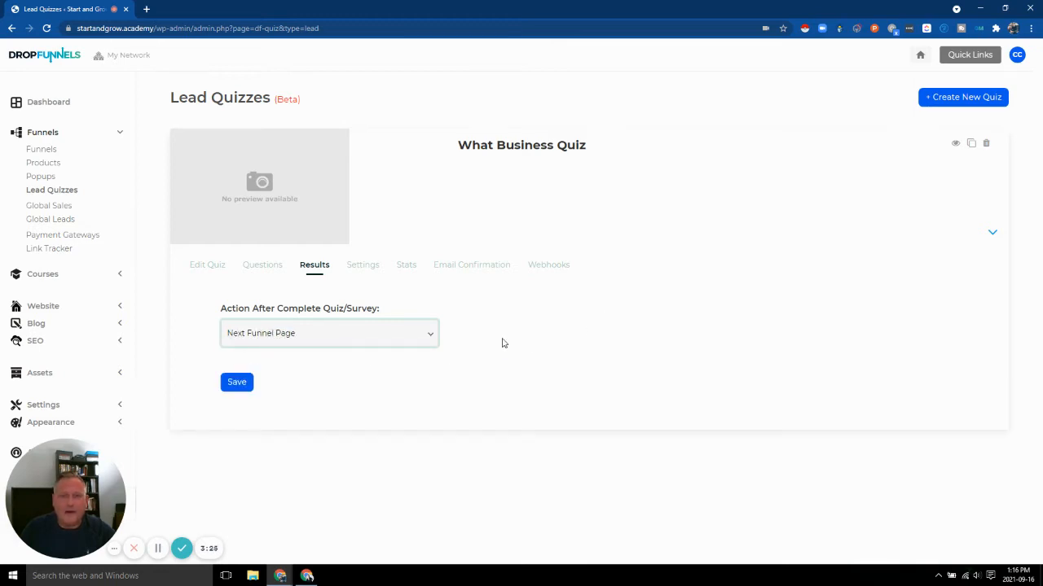
left_click(237, 382)
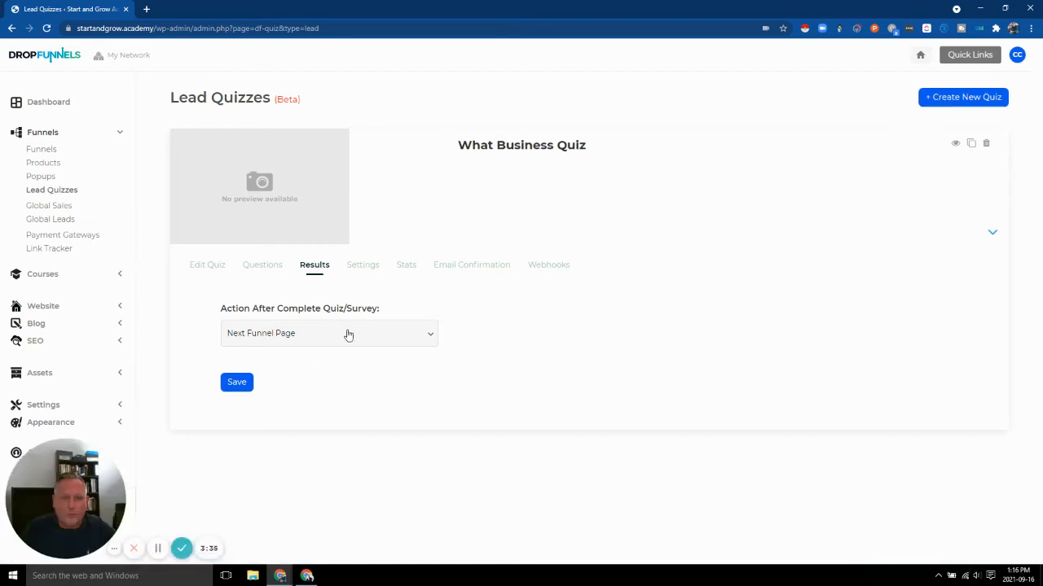
- Open the settings of the What Business Quiz and examine the available quiz type options
left_click(363, 269)
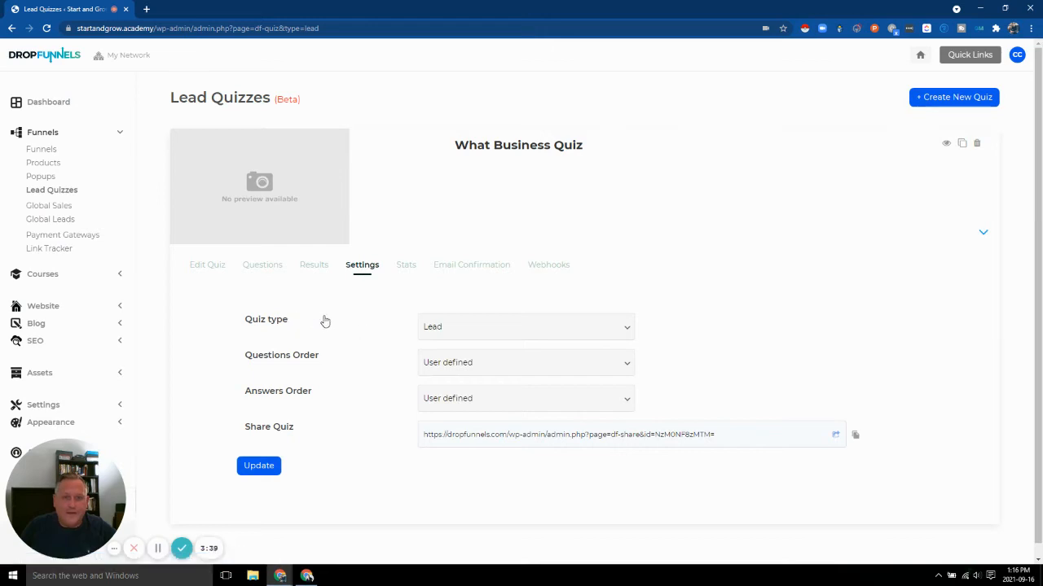
left_click(621, 329)
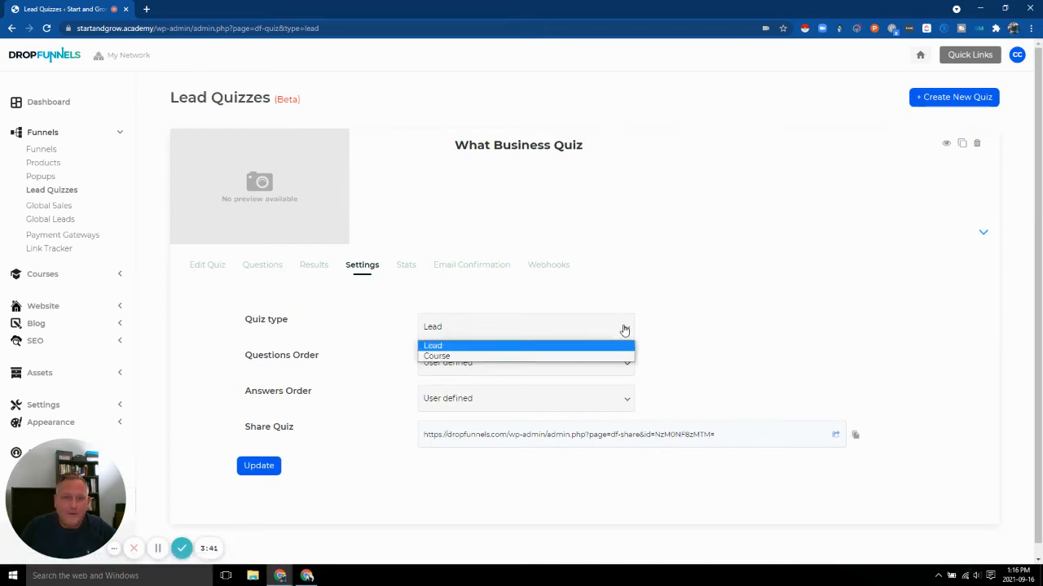
left_click(624, 328)
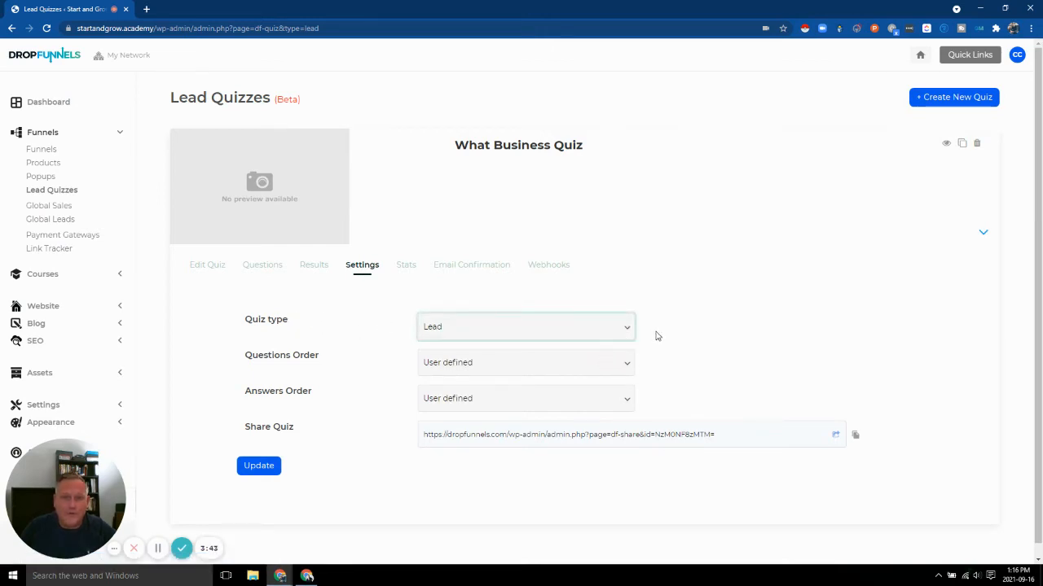
left_click(657, 336)
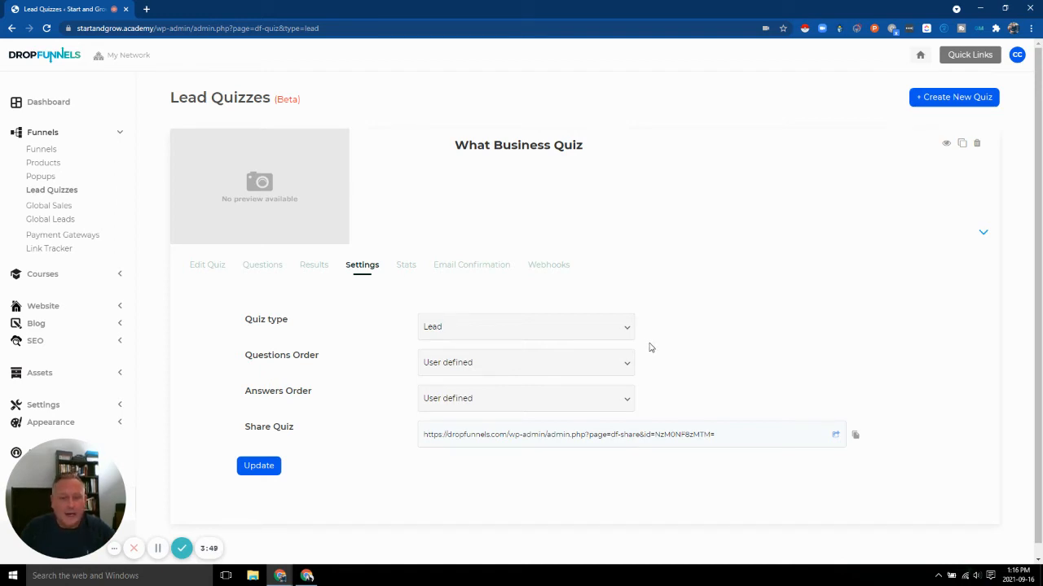
left_click(631, 327)
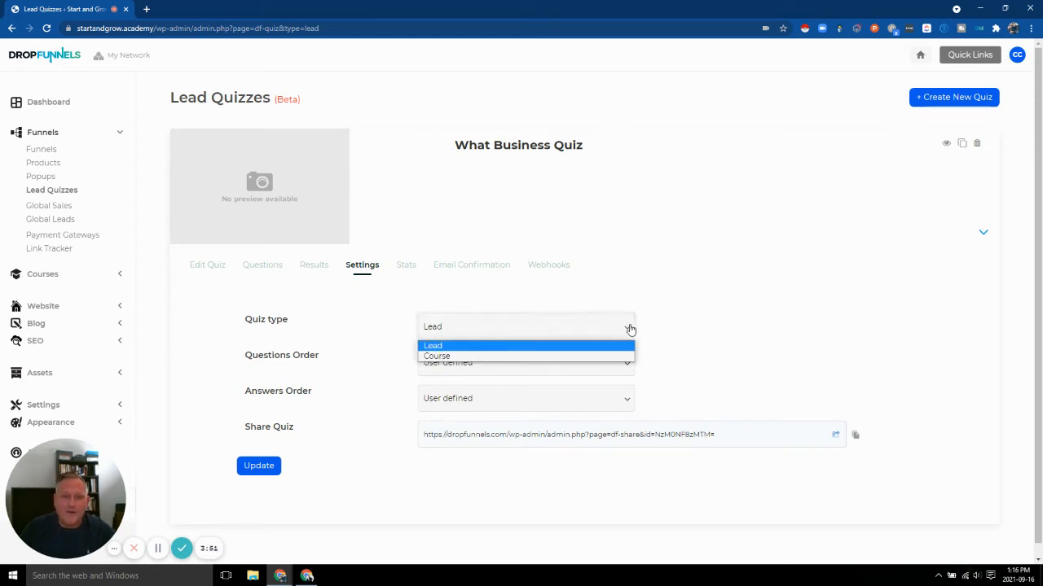
left_click(582, 329)
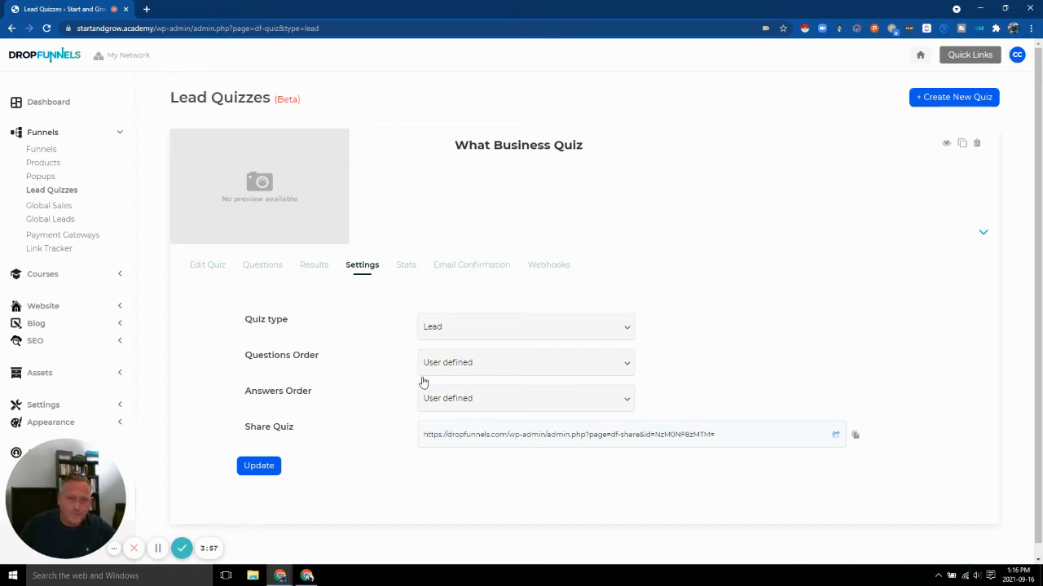
- Check the ordering options for the quiz's questions and answers, and select the share quiz link
left_click(505, 368)
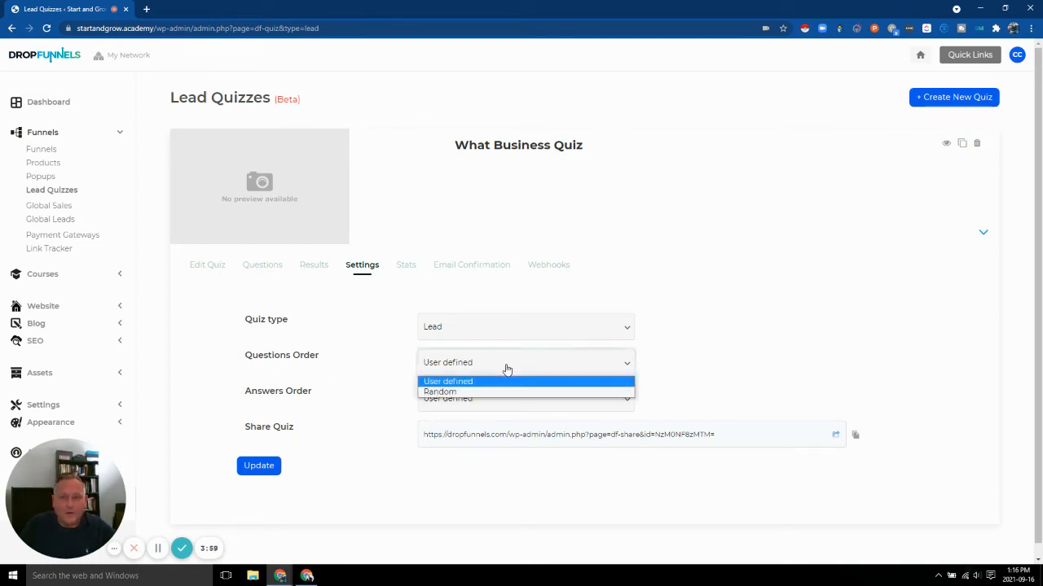
left_click(506, 370)
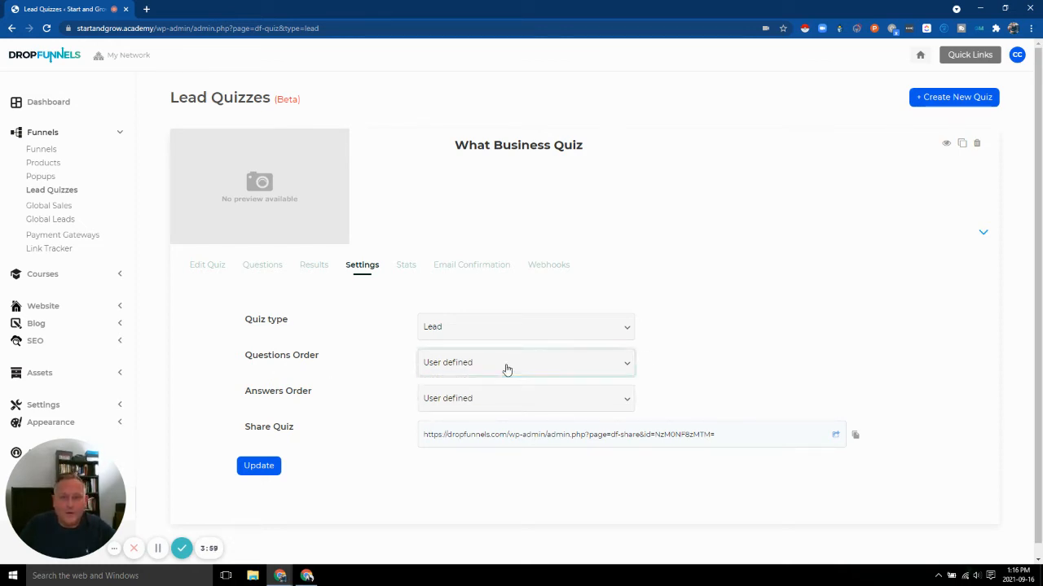
left_click(462, 405)
left_click(474, 405)
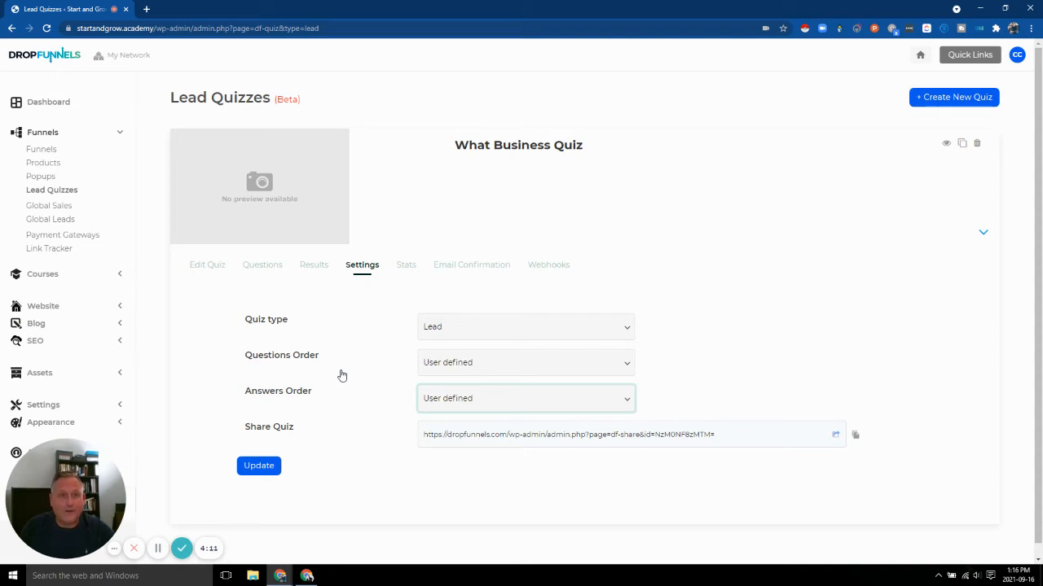
left_click(621, 432)
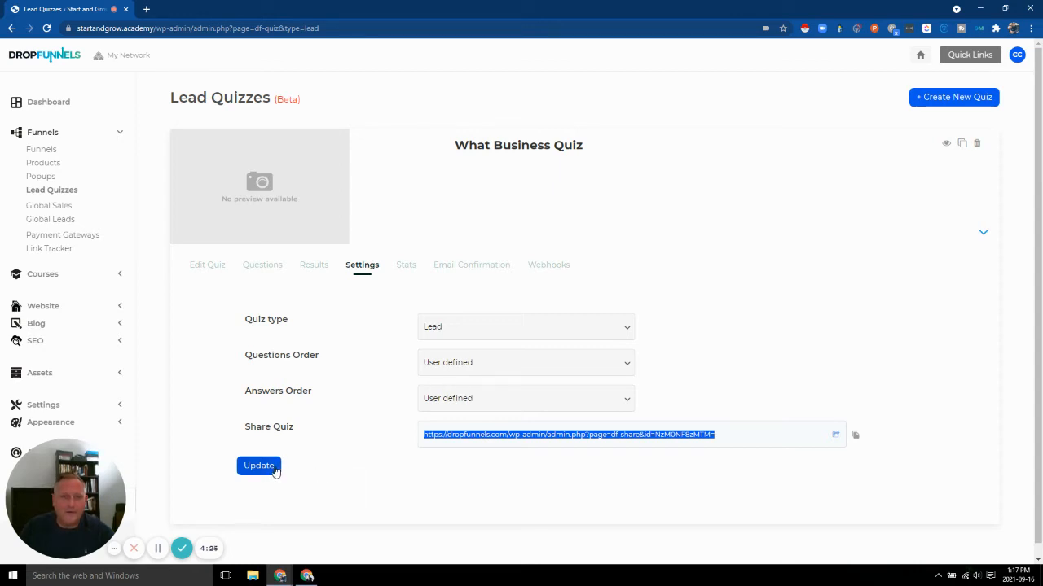
- Open the quiz stats, view the submitted answers of the listed entry, and close its details
left_click(402, 274)
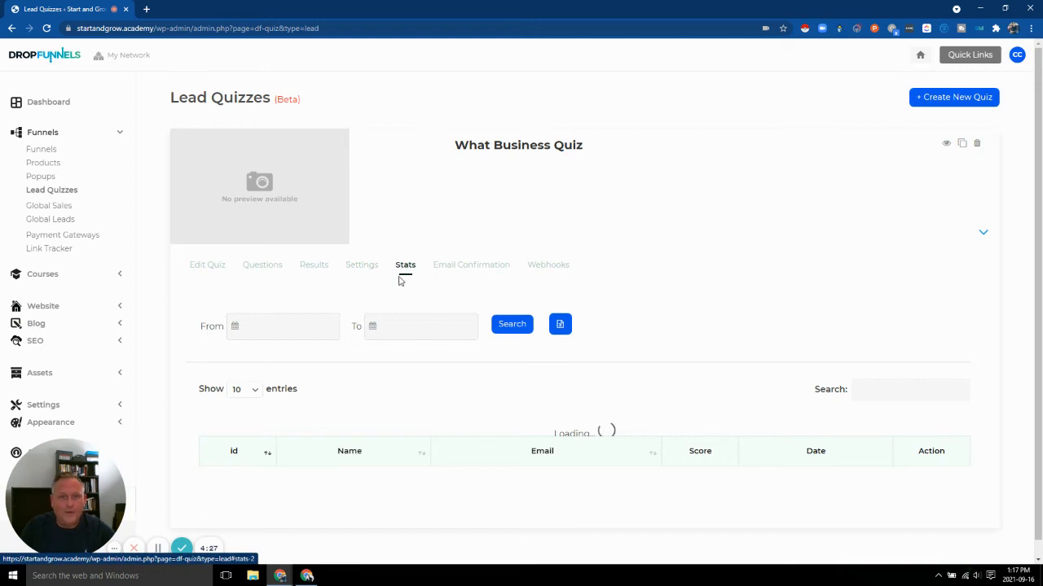
scroll(662, 436, "down", 1)
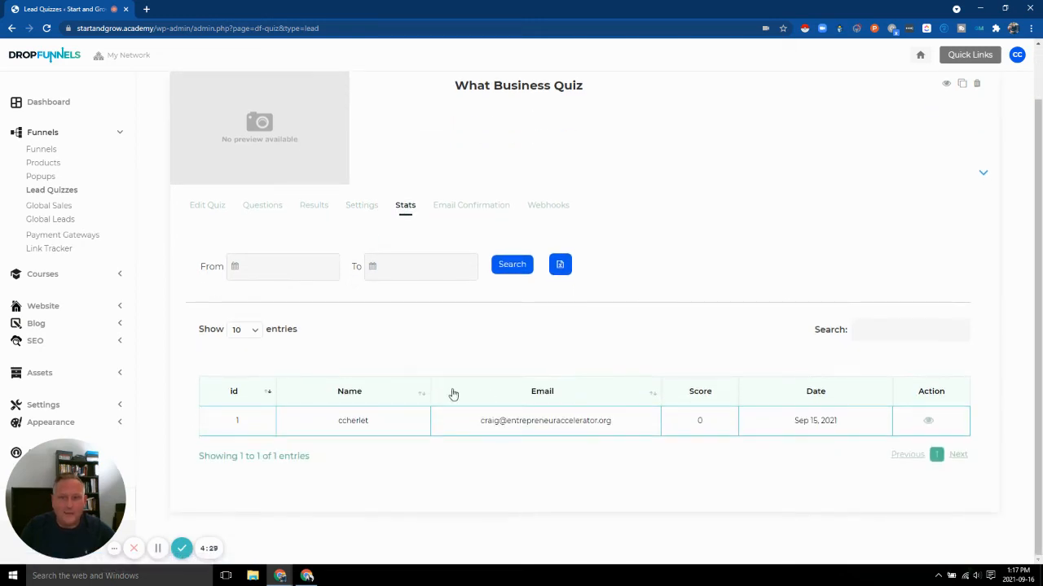
left_click(927, 421)
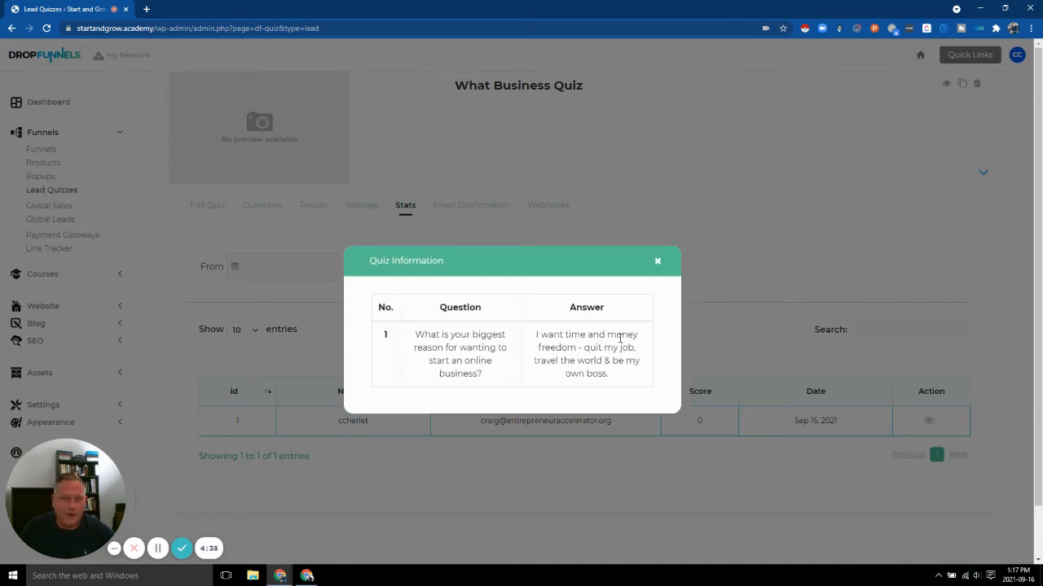
left_click(657, 261)
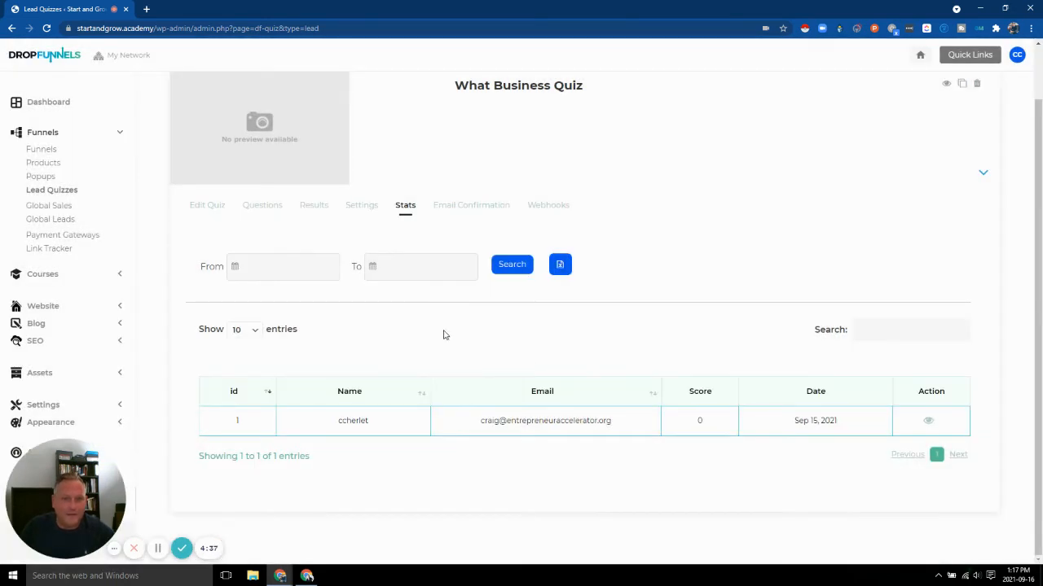
- Review the quiz's email confirmation switch, subject, body and BCC field, and open its webhooks
left_click(480, 211)
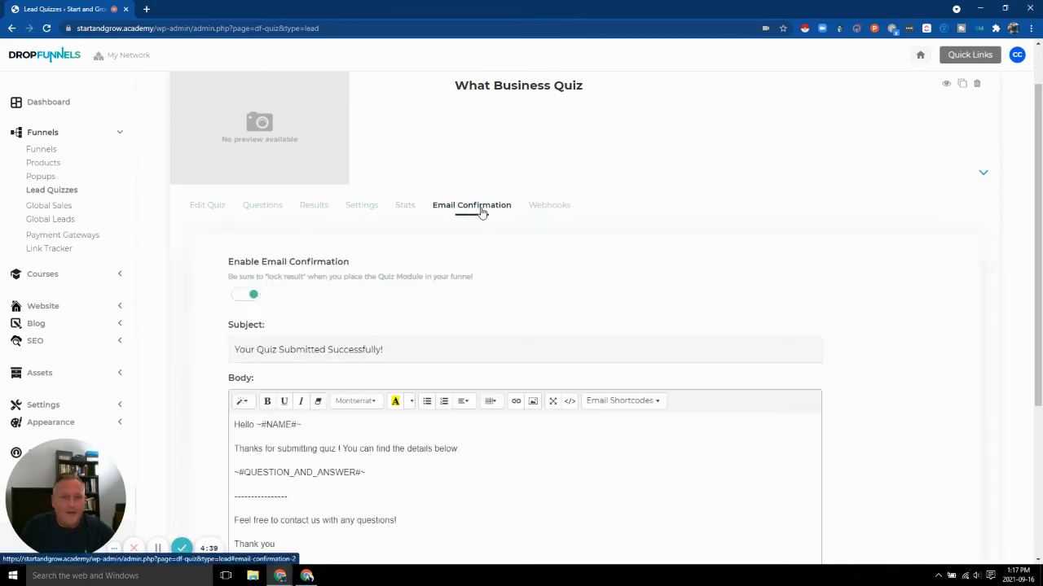
scroll(320, 352, "down", 2)
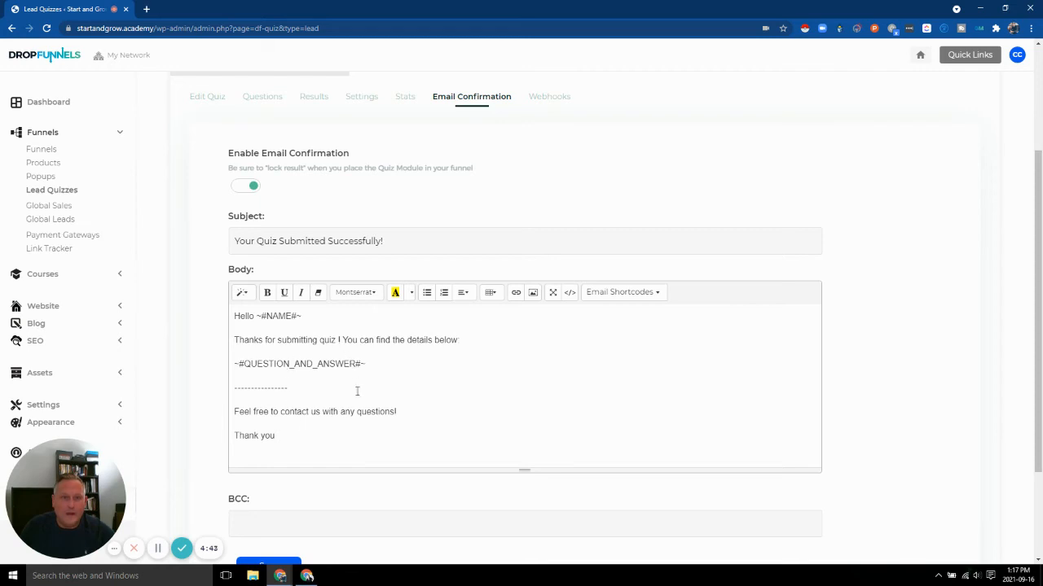
scroll(515, 411, "down", 1)
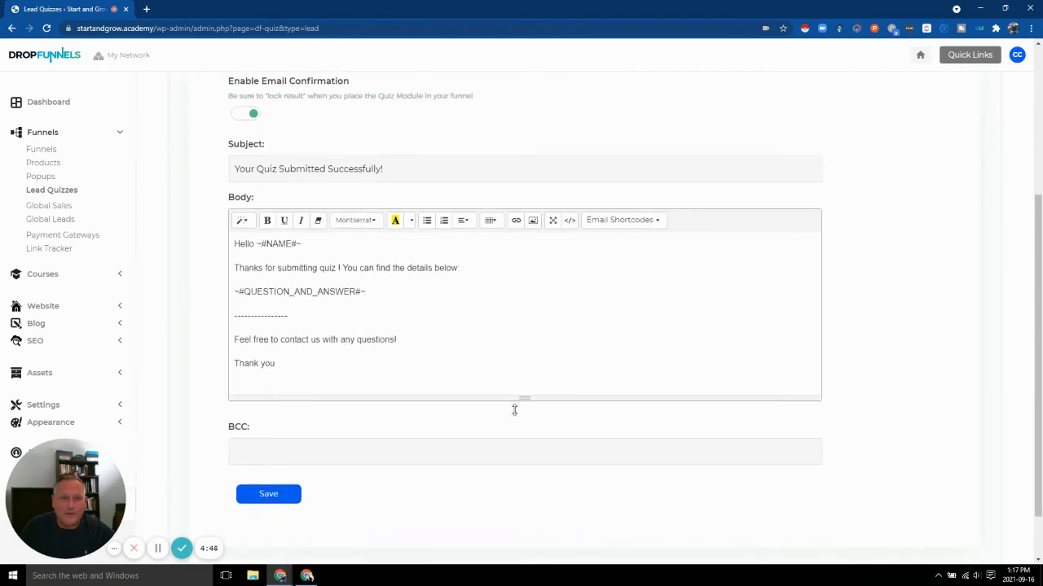
scroll(390, 361, "up", 3)
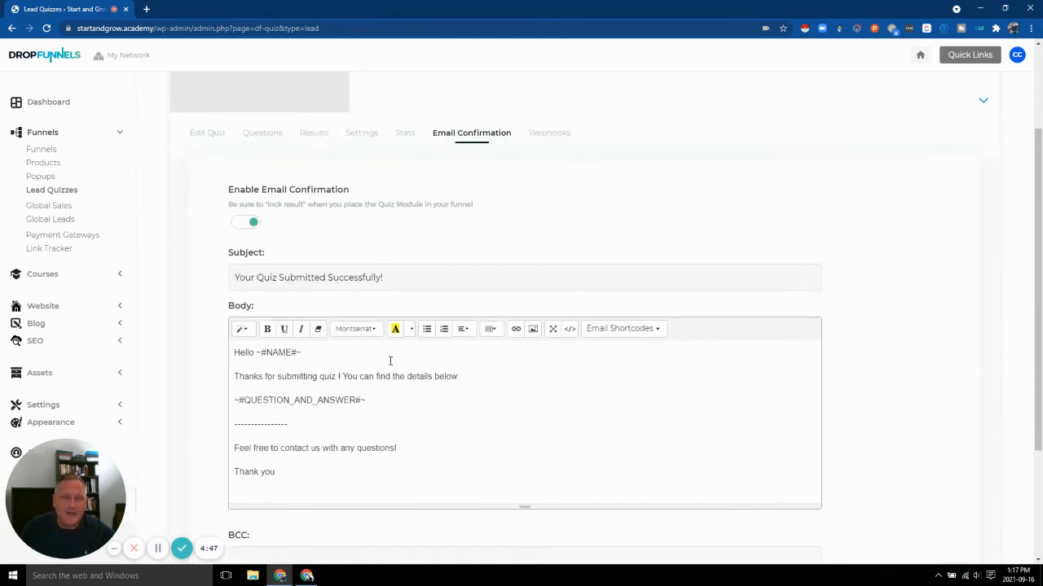
scroll(342, 315, "down", 1)
scroll(367, 430, "down", 2)
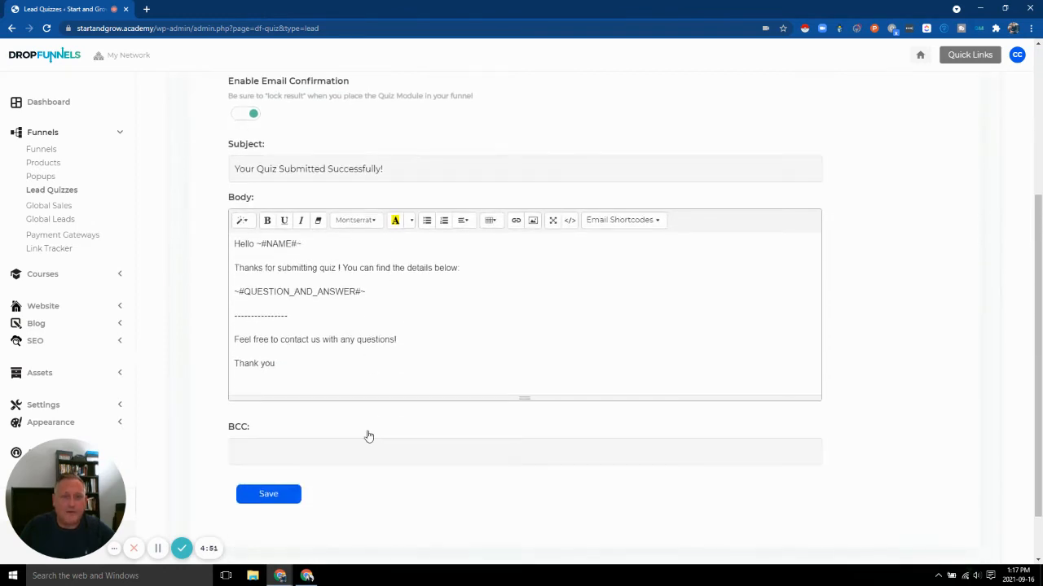
scroll(375, 415, "up", 3)
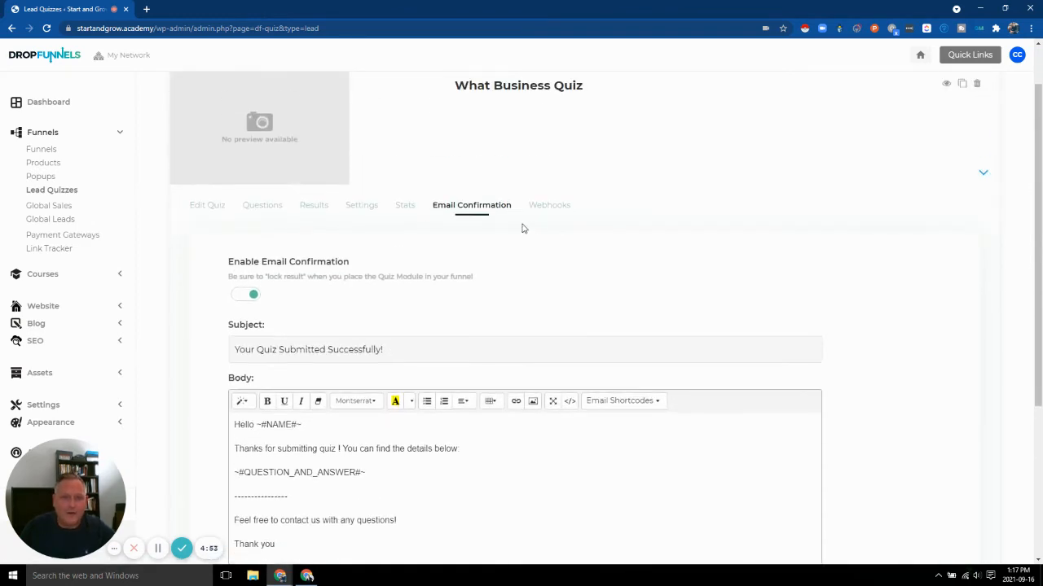
left_click(543, 207)
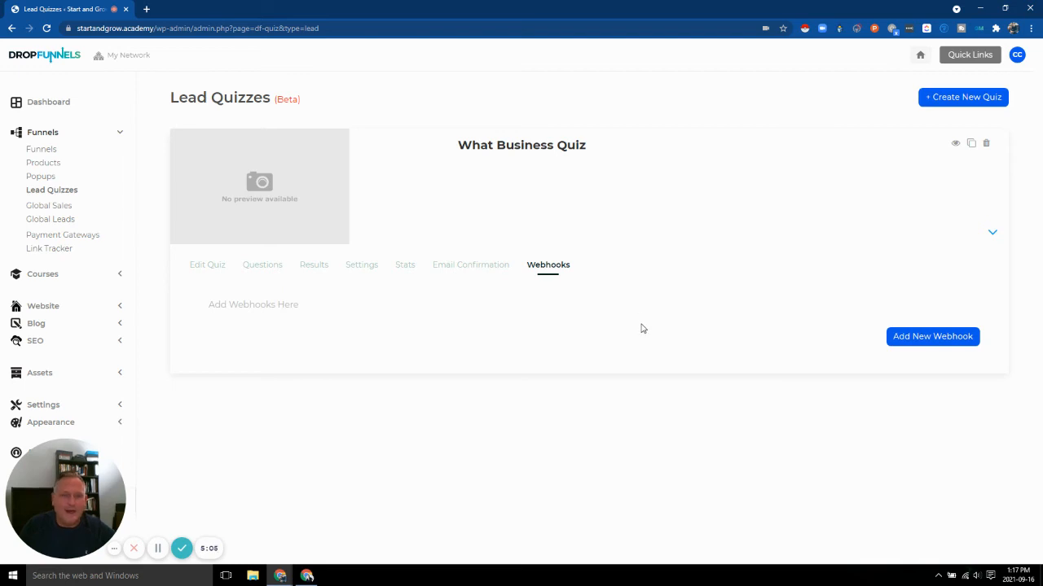
- Return to the quiz's general editing options and look over its layout, title, image, auto-scroll and description
left_click(205, 268)
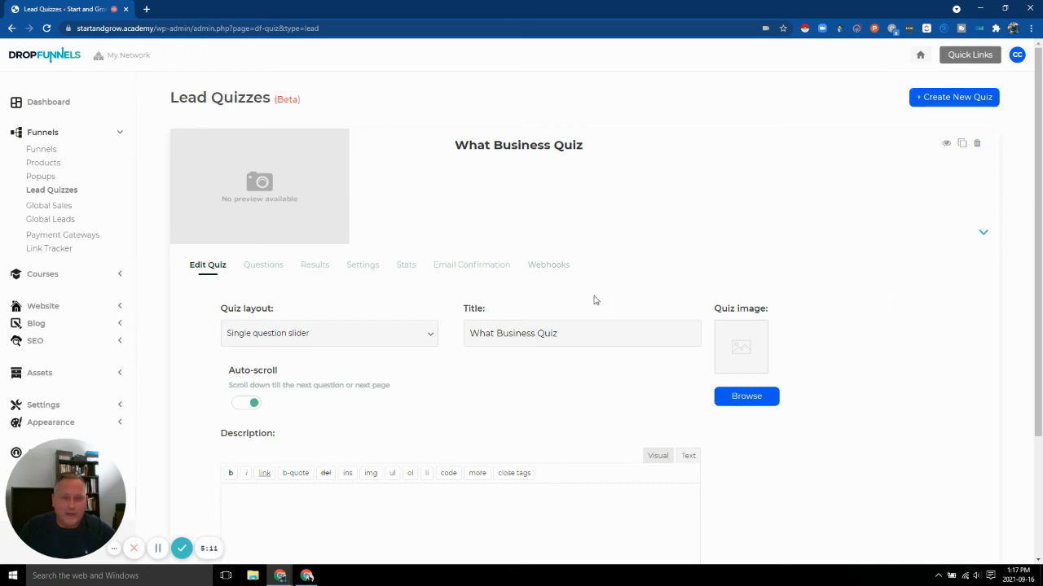
scroll(595, 299, "down", 2)
scroll(733, 346, "up", 2)
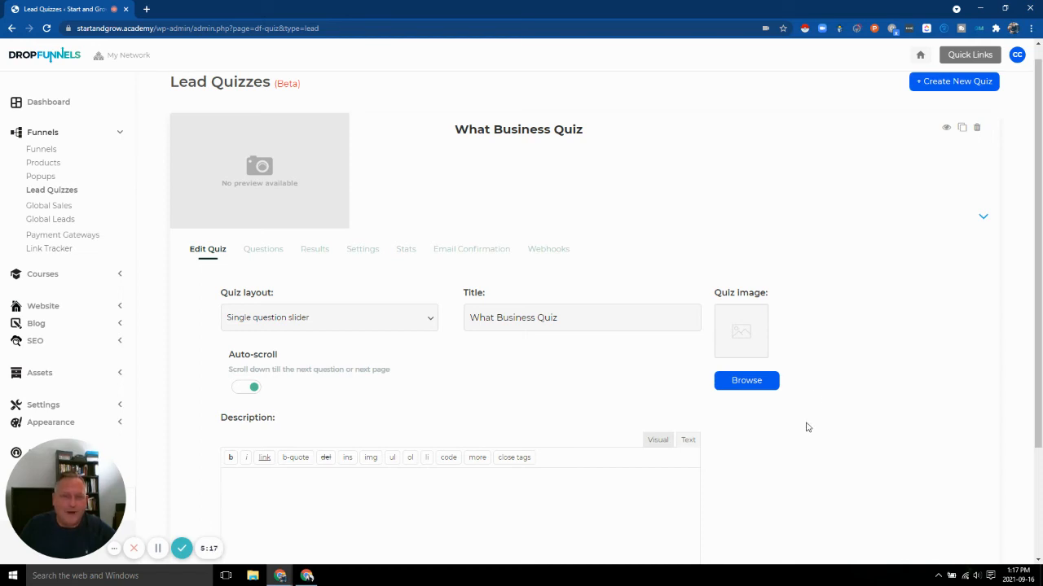
scroll(806, 427, "down", 1)
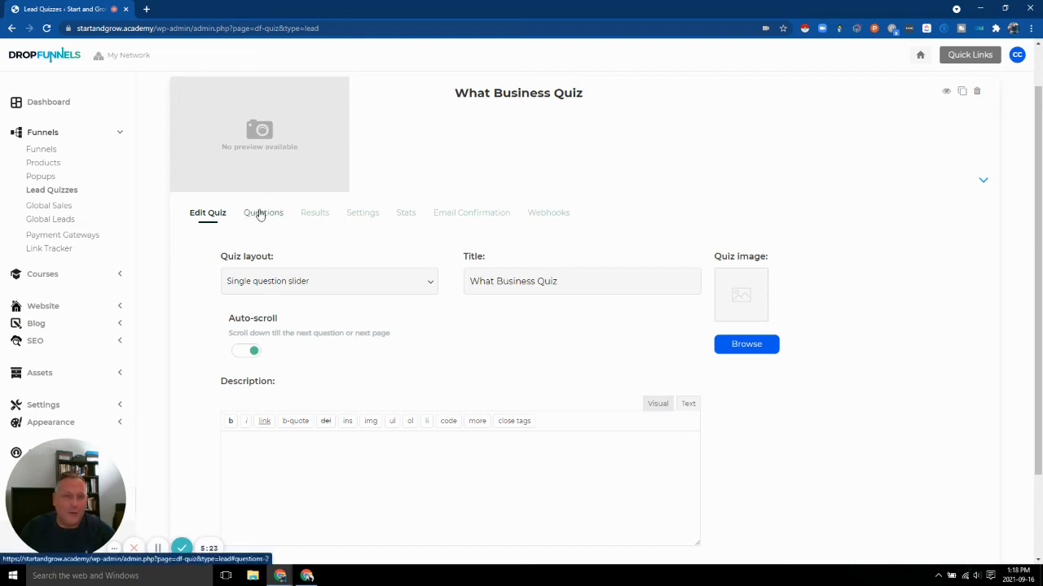
- Open the quiz's questions and look through the new-question form and the existing questions
left_click(263, 212)
scroll(580, 339, "down", 1)
scroll(580, 339, "down", 3)
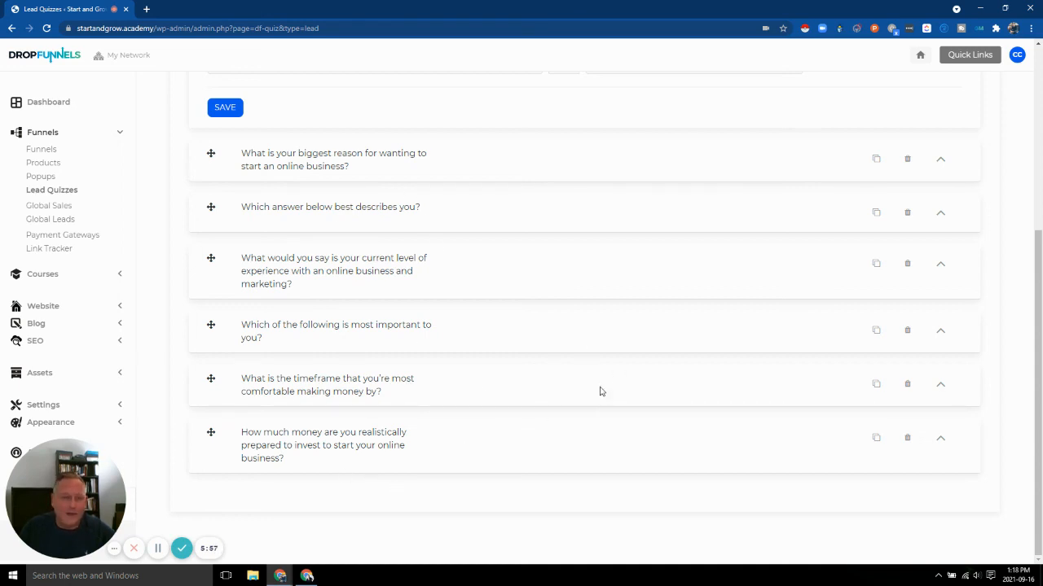
scroll(599, 391, "up", 2)
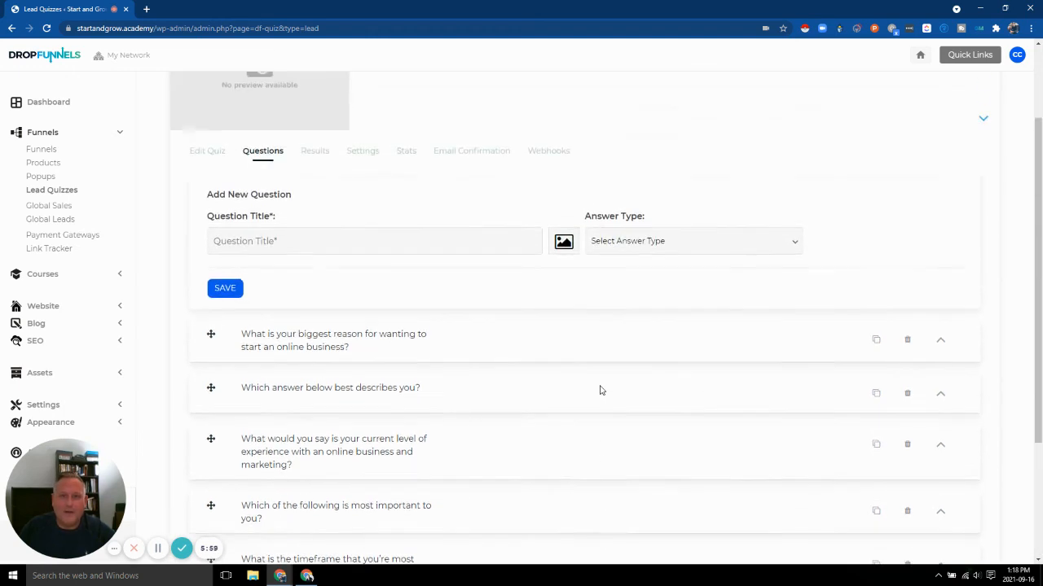
scroll(599, 390, "up", 2)
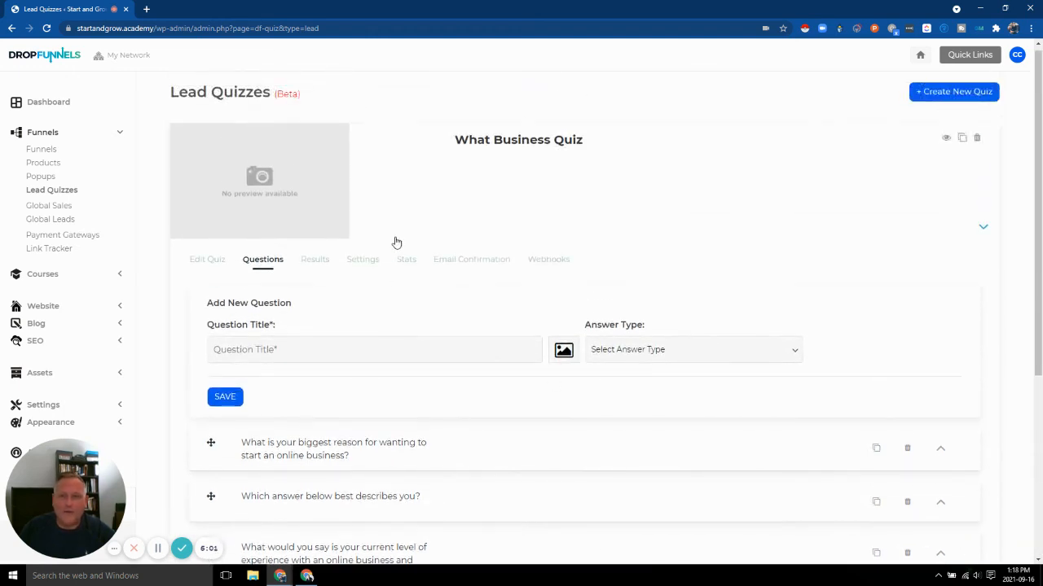